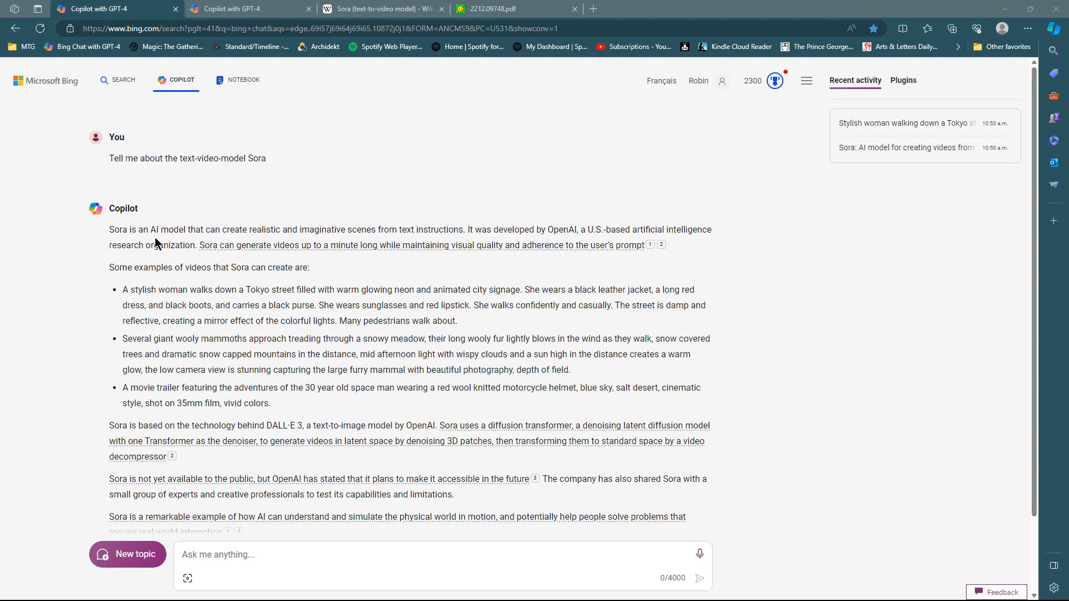
# - Highlight the opening paragraph of the Sora answer and read through the rest of the response
pyautogui.moveTo(117, 179)
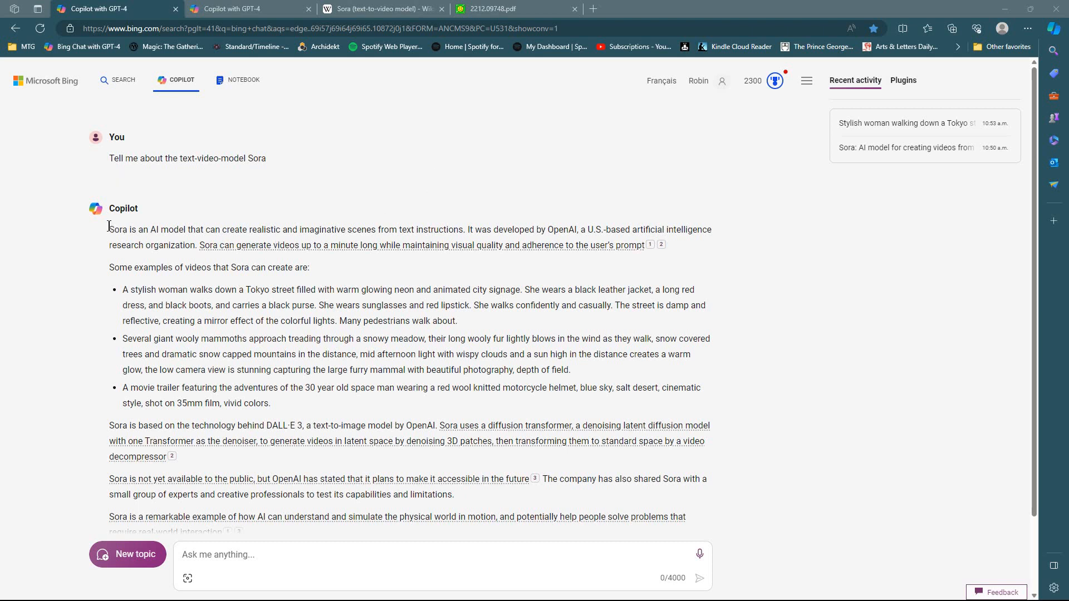
pyautogui.moveTo(109, 230); pyautogui.dragTo(685, 250)
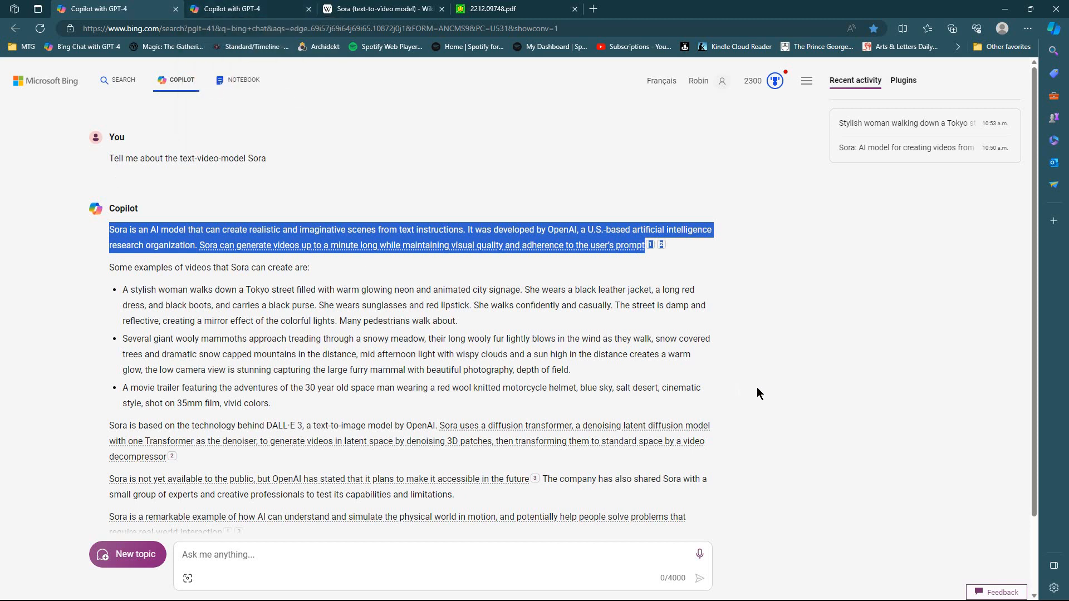
pyautogui.scroll(-2, 756, 390)
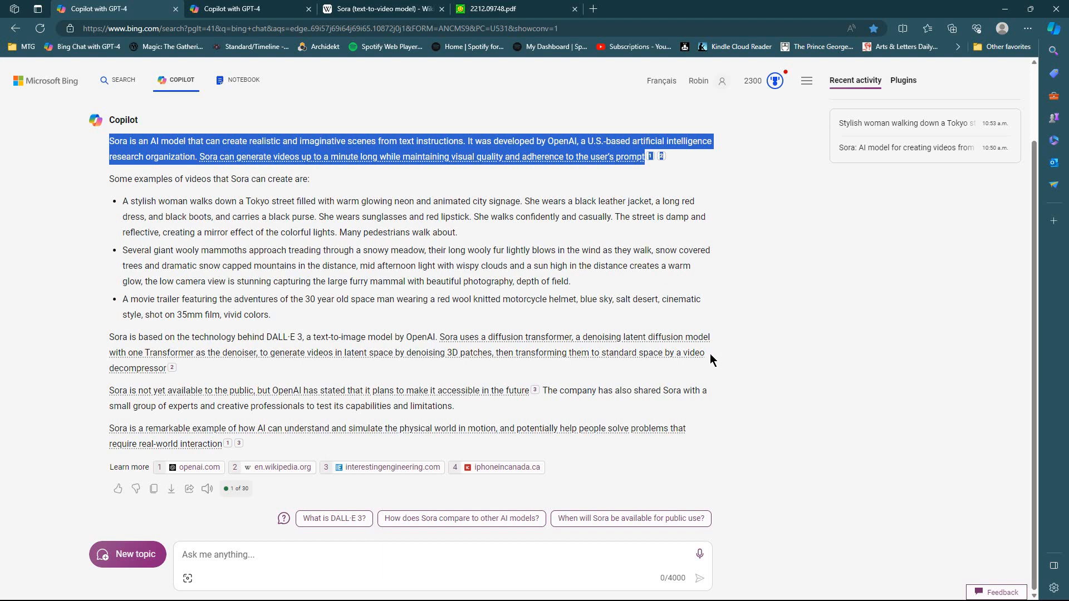
pyautogui.moveTo(696, 357)
pyautogui.moveTo(278, 399)
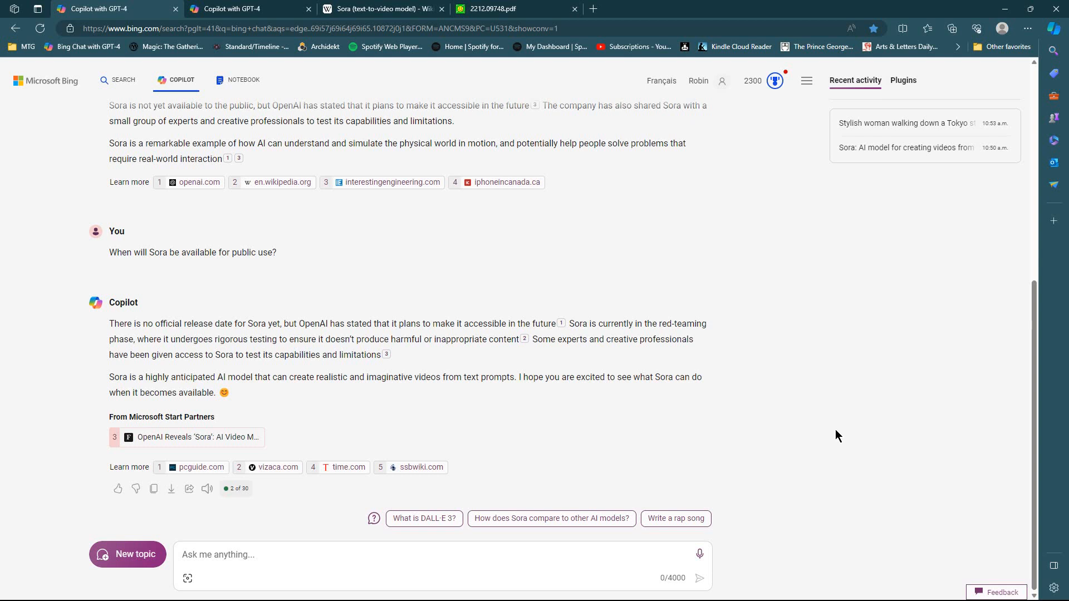
# - Ask the suggested question "How does Sora compare to other AI models?", review the answer, and clear the highlight on the first response
pyautogui.click(597, 518)
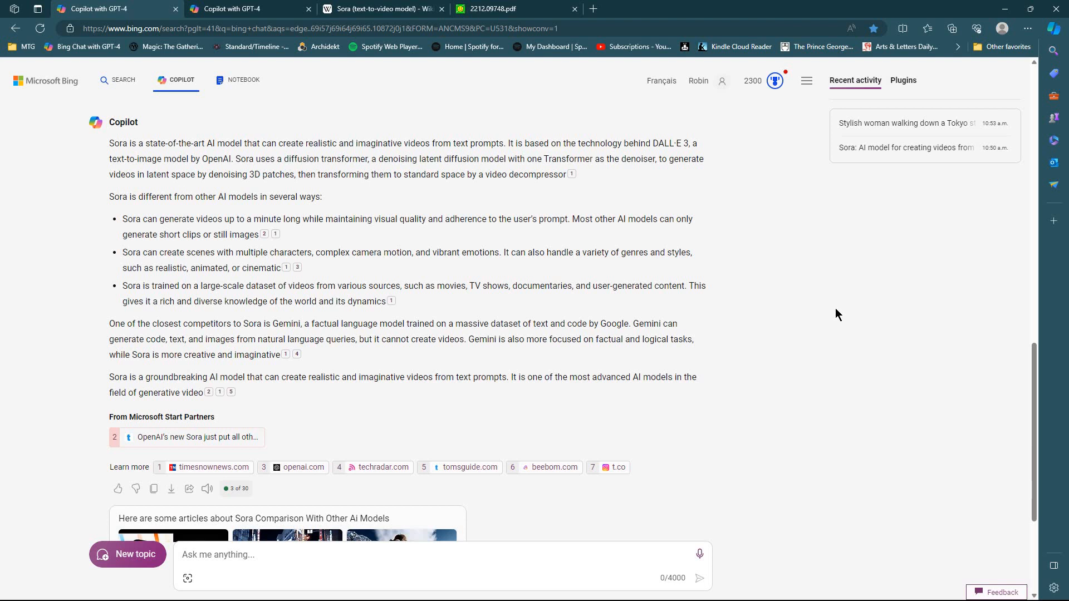
pyautogui.scroll(-3, 838, 326)
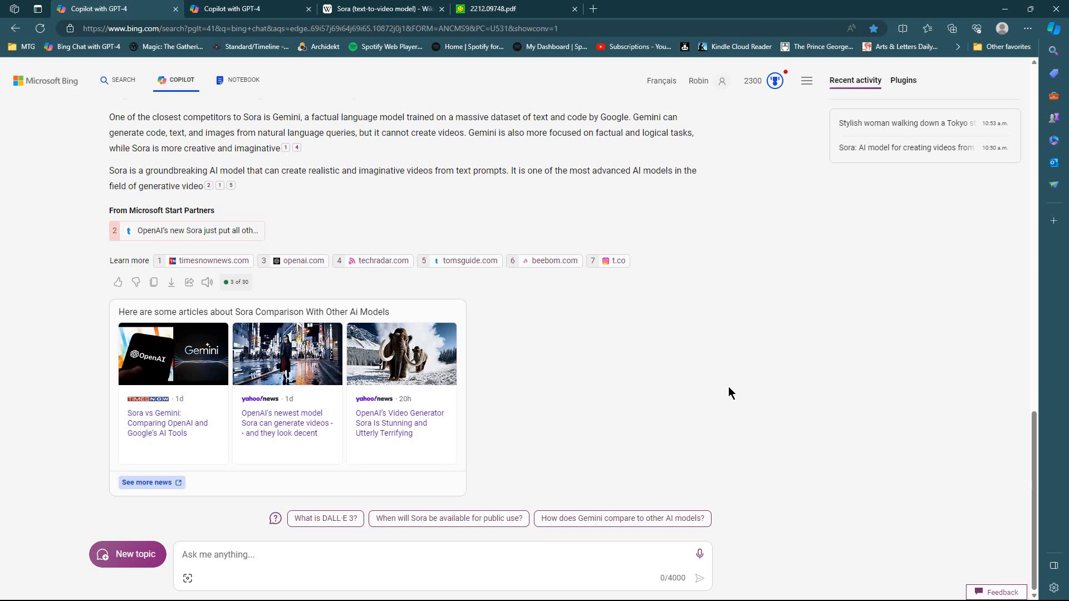
pyautogui.scroll(15, 728, 393)
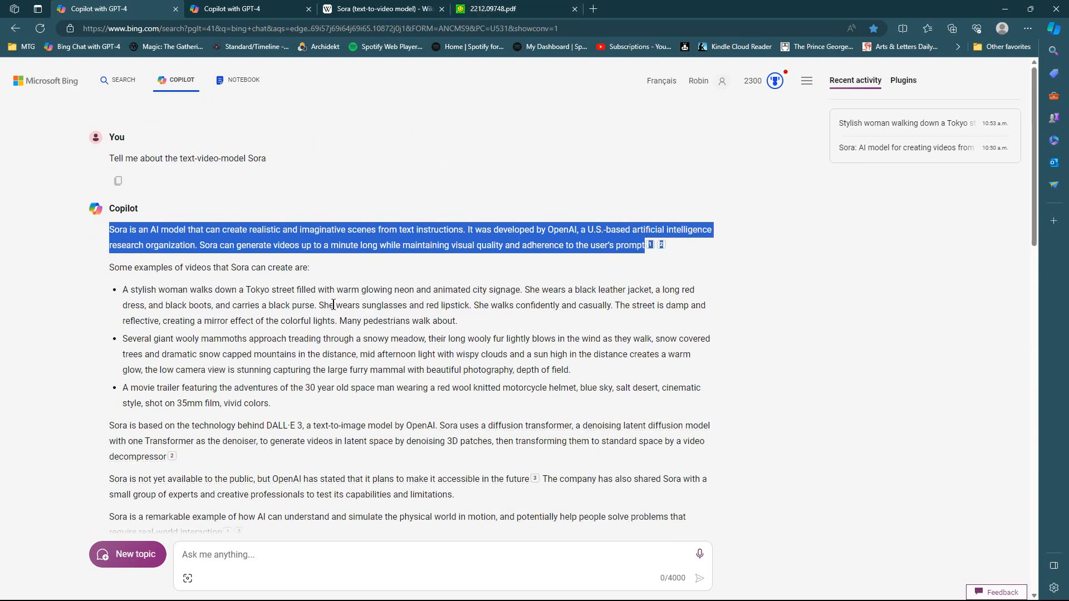
pyautogui.click(445, 317)
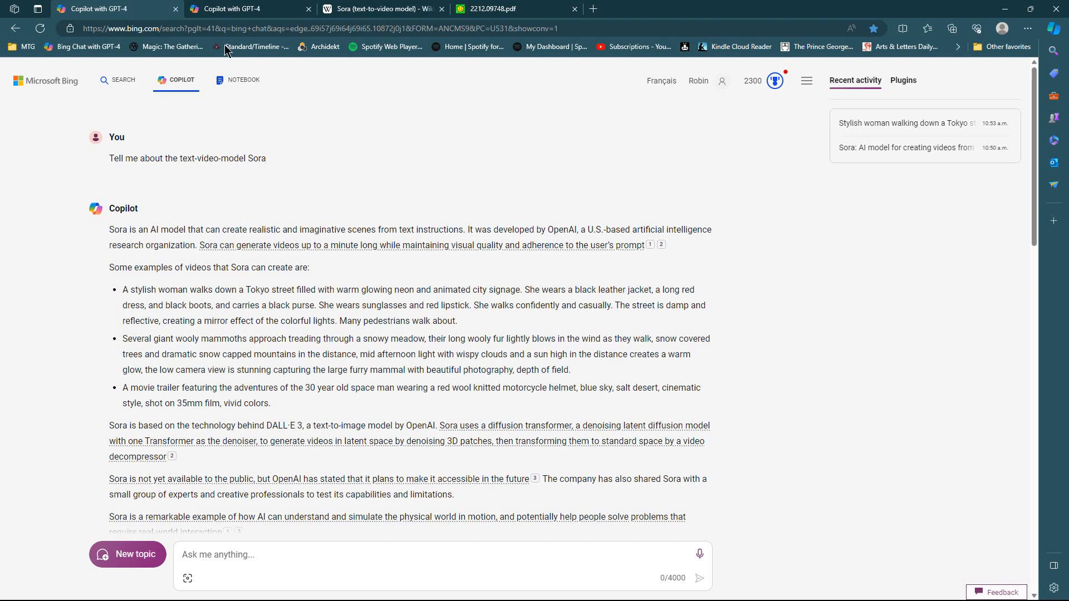
# - Switch to the other Copilot conversation and review the Tokyo street image prompt with its generated pictures
pyautogui.click(253, 8)
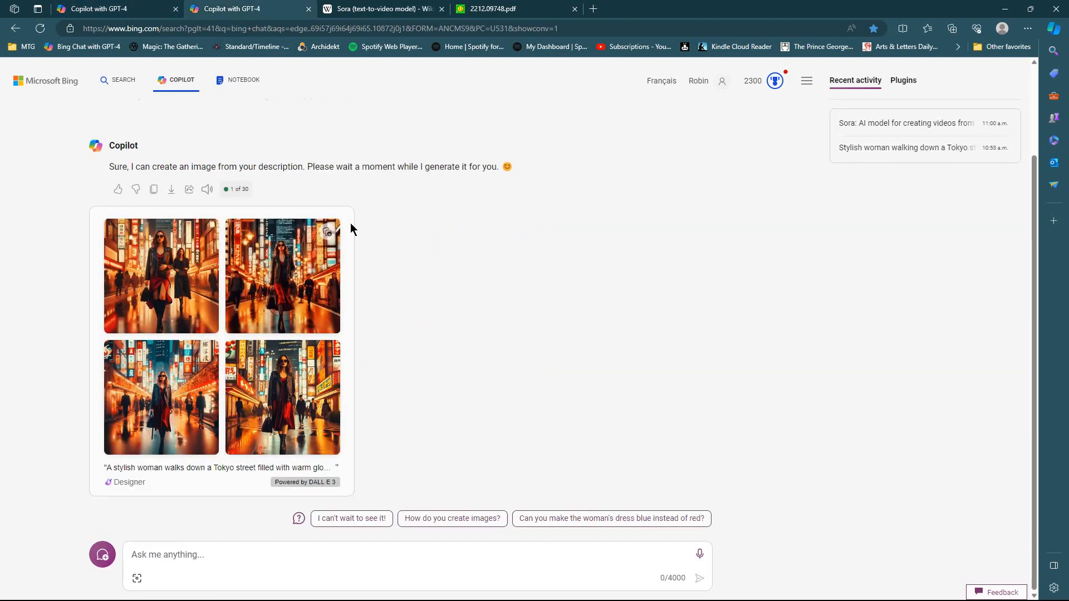
pyautogui.scroll(2, 336, 226)
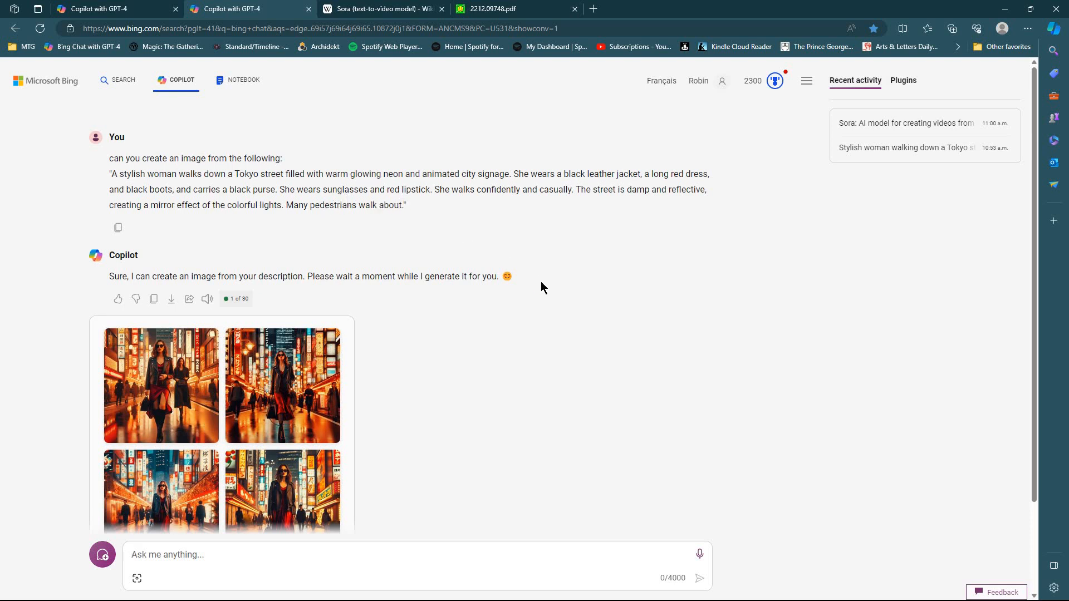
pyautogui.scroll(-2, 206, 282)
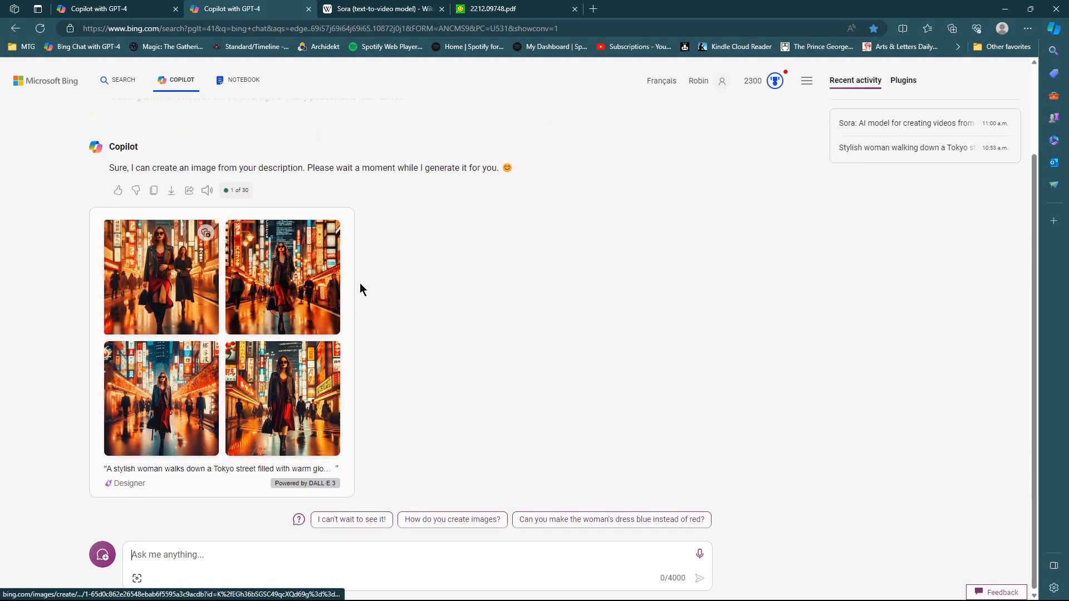
pyautogui.scroll(2, 360, 283)
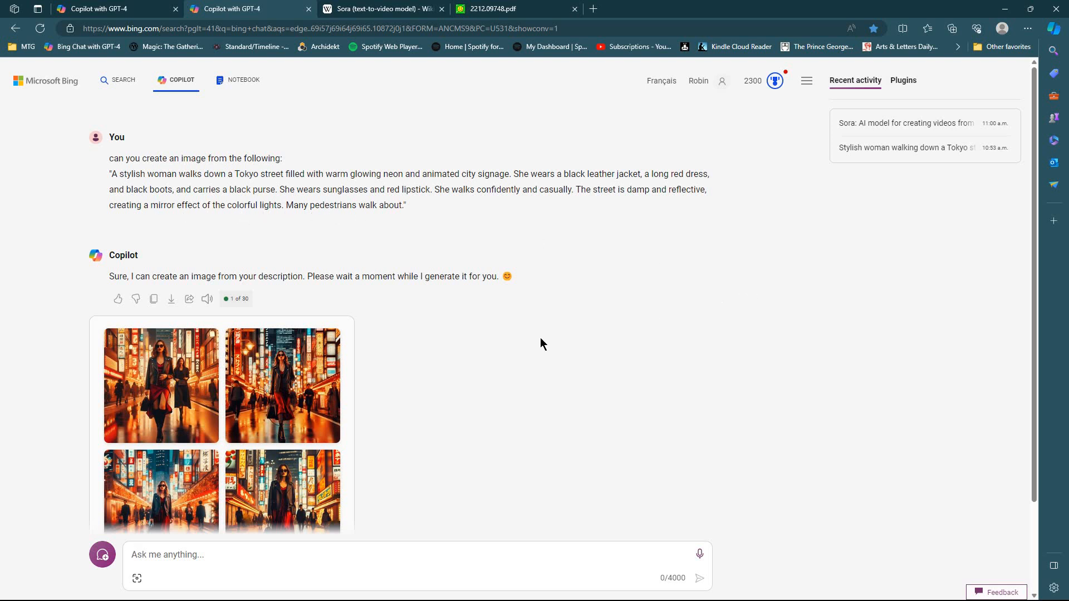
# - View the generated Tokyo street images one by one at full size, go back to the first, and close the viewer
pyautogui.scroll(-1, 542, 346)
pyautogui.click(172, 331)
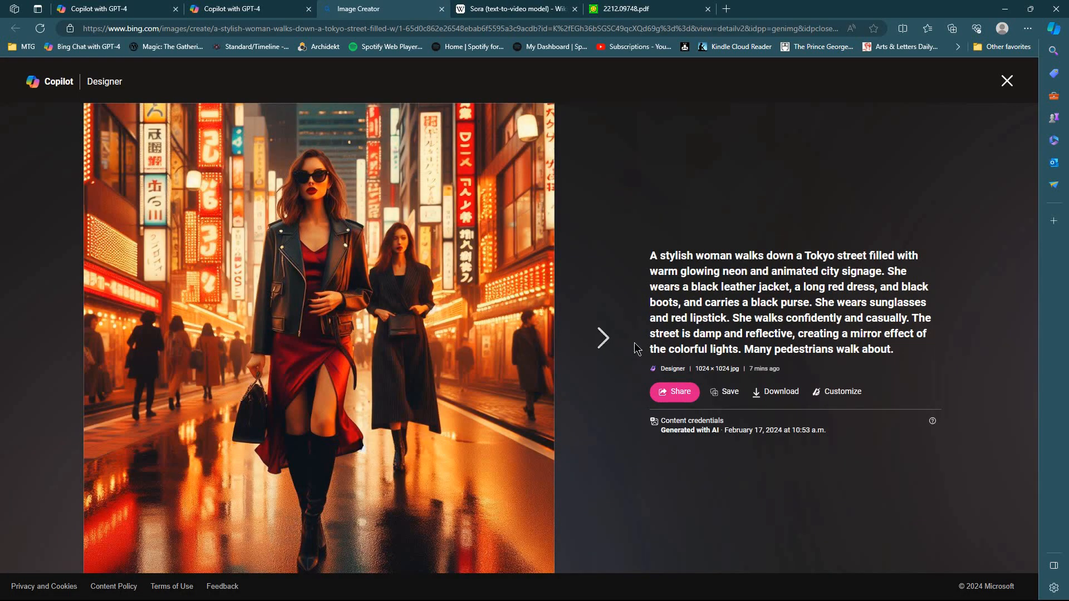
pyautogui.click(598, 338)
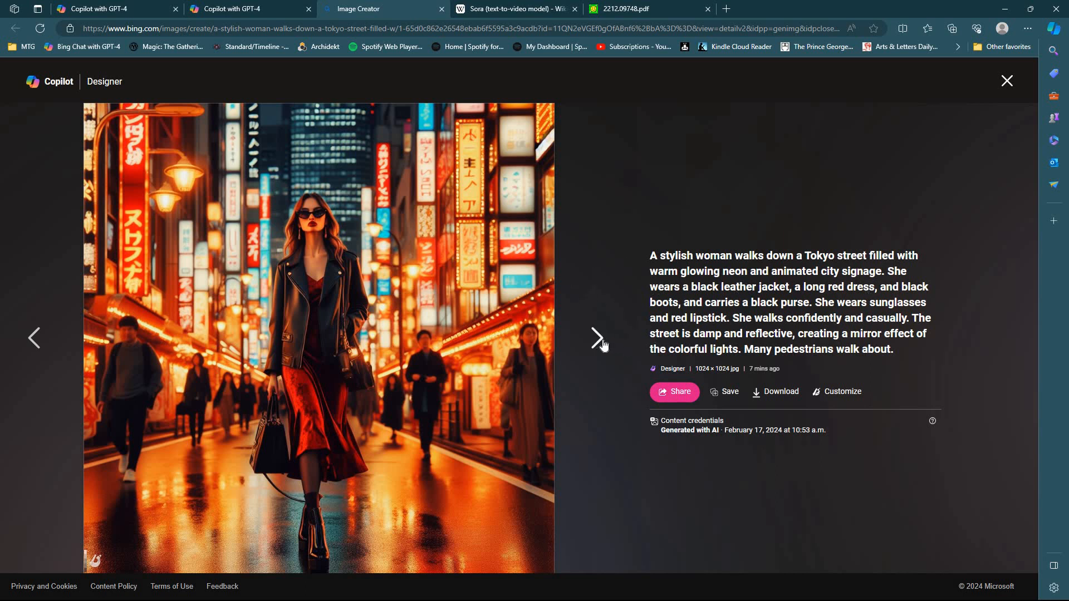
pyautogui.click(604, 346)
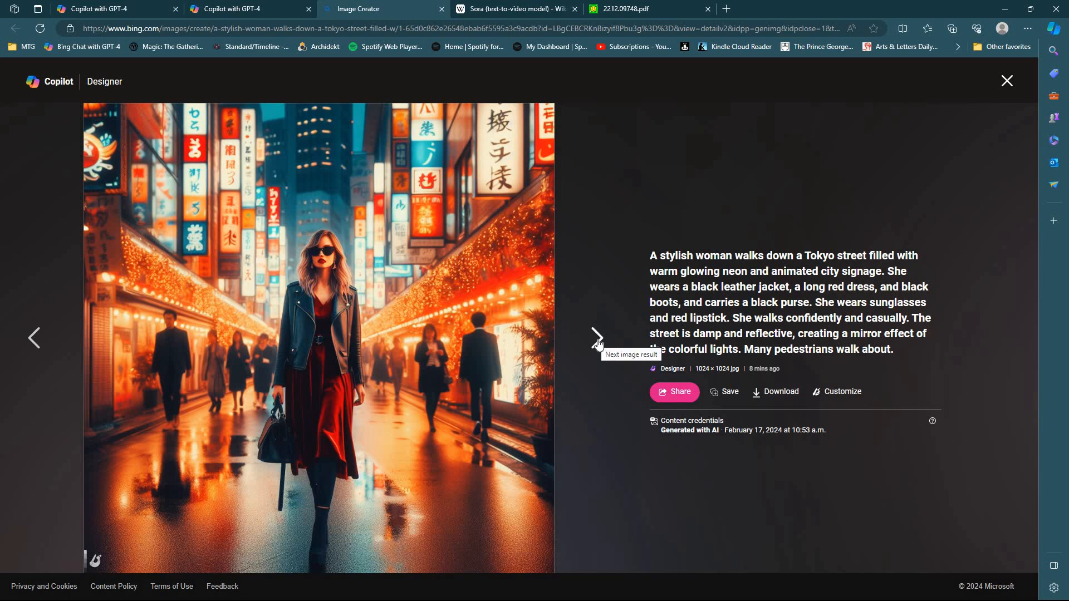
pyautogui.click(597, 337)
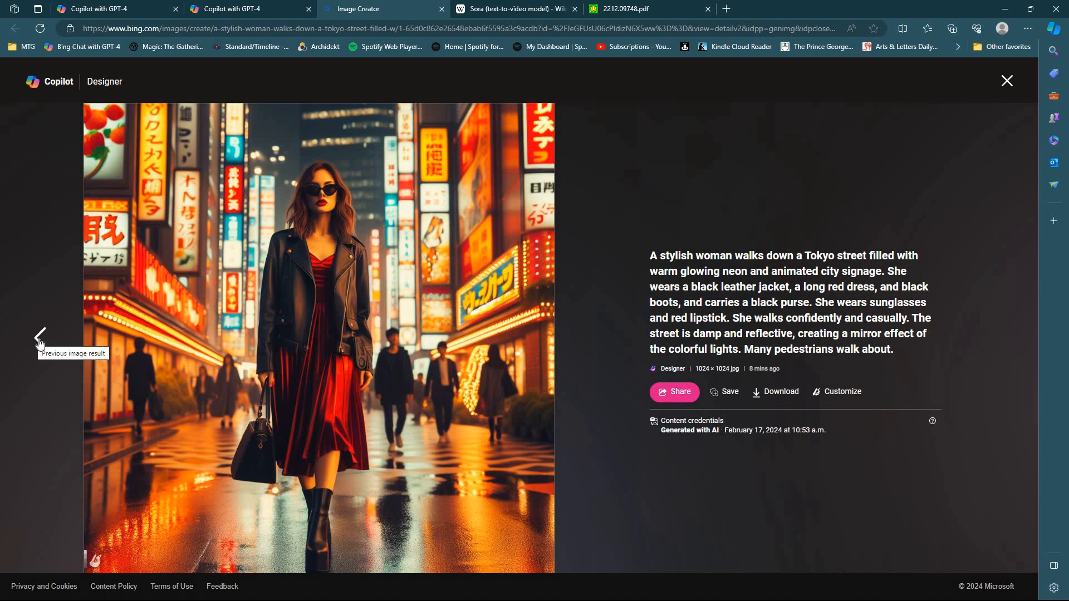
pyautogui.click(39, 336)
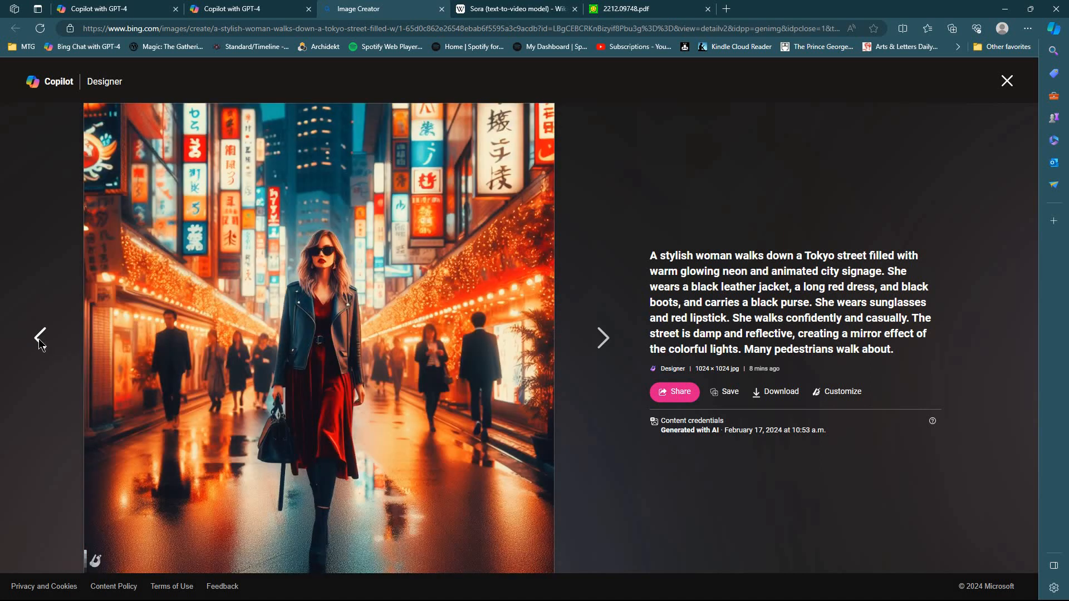
pyautogui.click(40, 336)
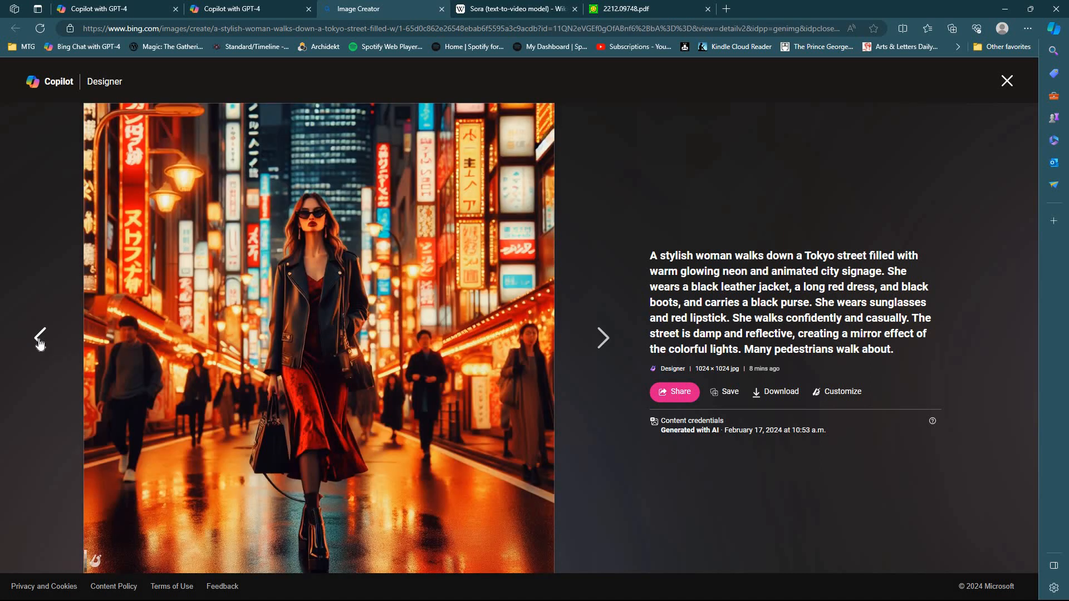
pyautogui.click(39, 341)
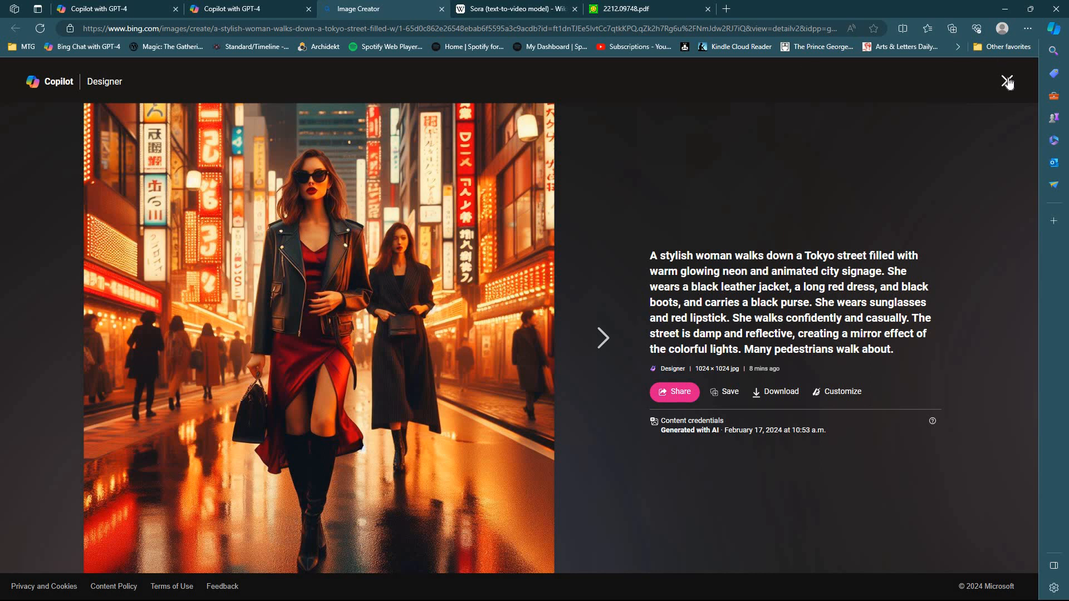
pyautogui.click(1008, 81)
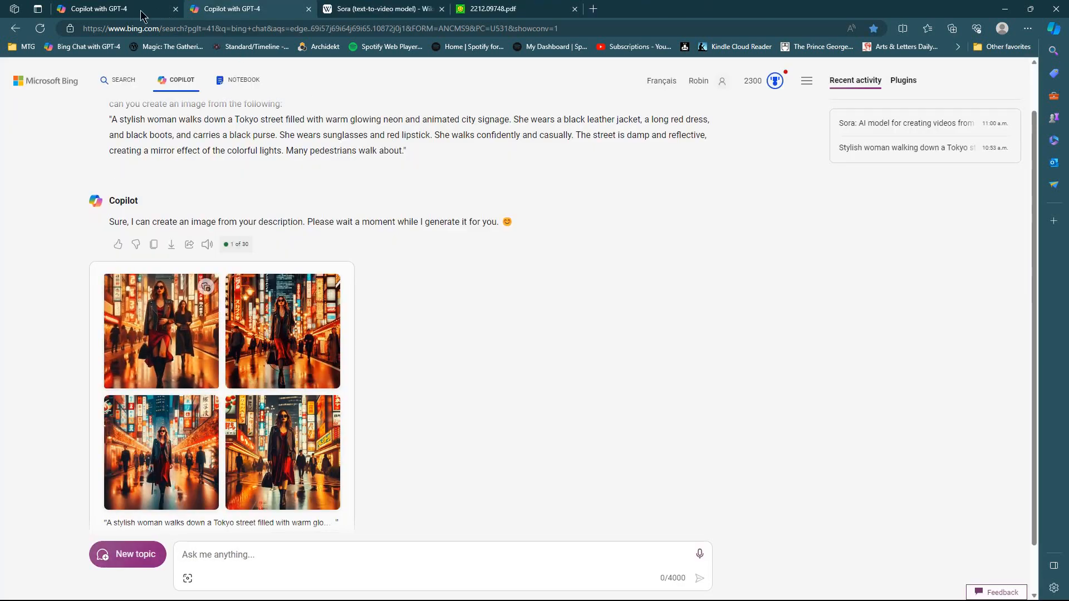
# - Copy the example prompt about several giant wooly mammoths from the Sora conversation
pyautogui.click(118, 11)
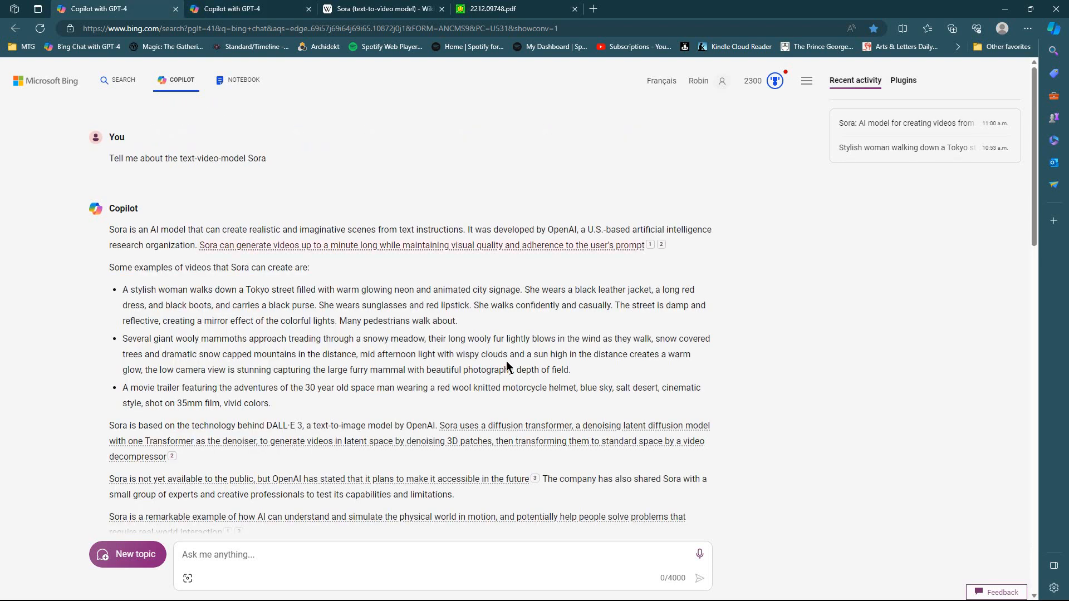
pyautogui.moveTo(572, 370); pyautogui.dragTo(123, 338)
pyautogui.rightClick(157, 348)
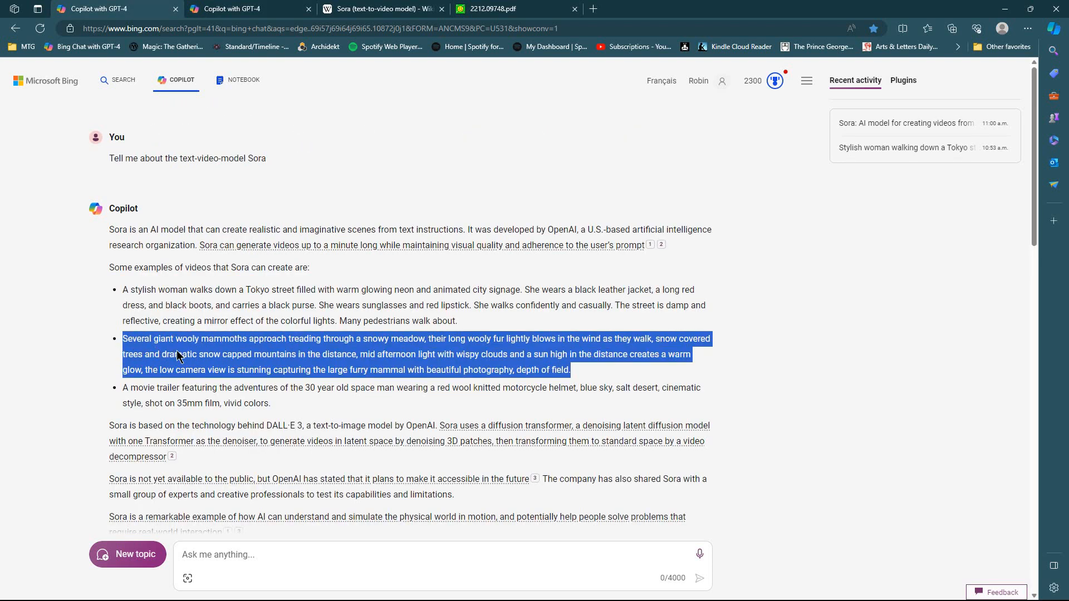
pyautogui.click(190, 361)
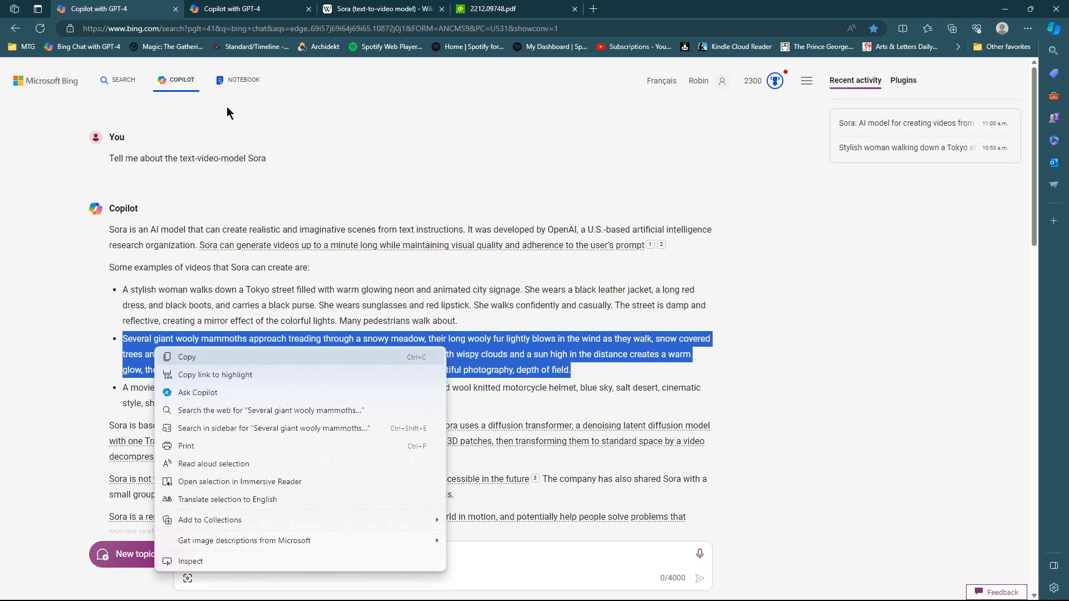
# - Paste the wooly mammoths description into the image conversation's message and insert an empty line above it
pyautogui.click(238, 7)
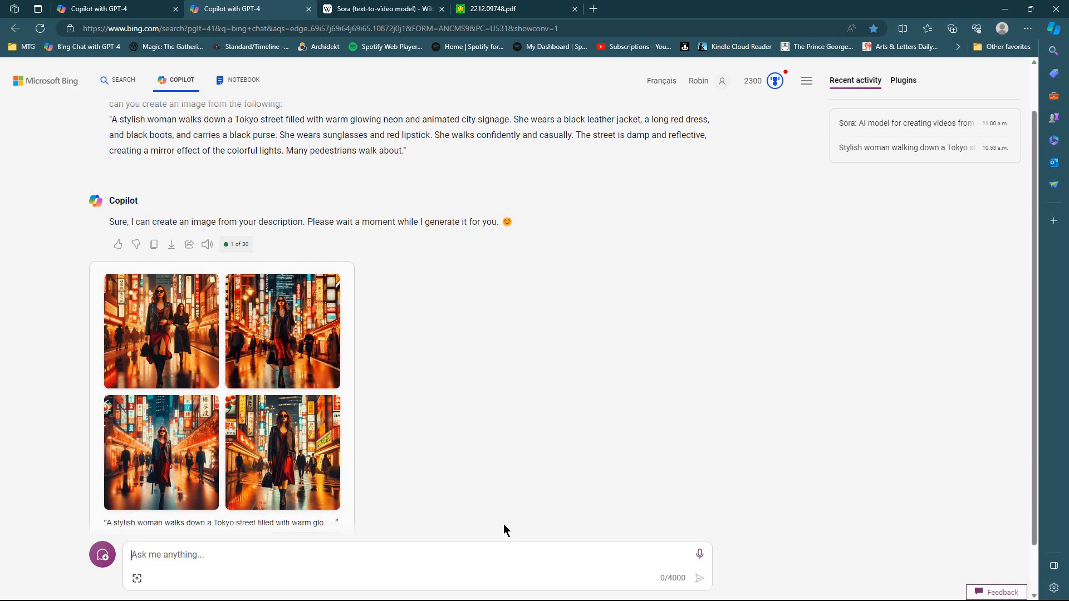
pyautogui.hotkey('ctrl', 'v')
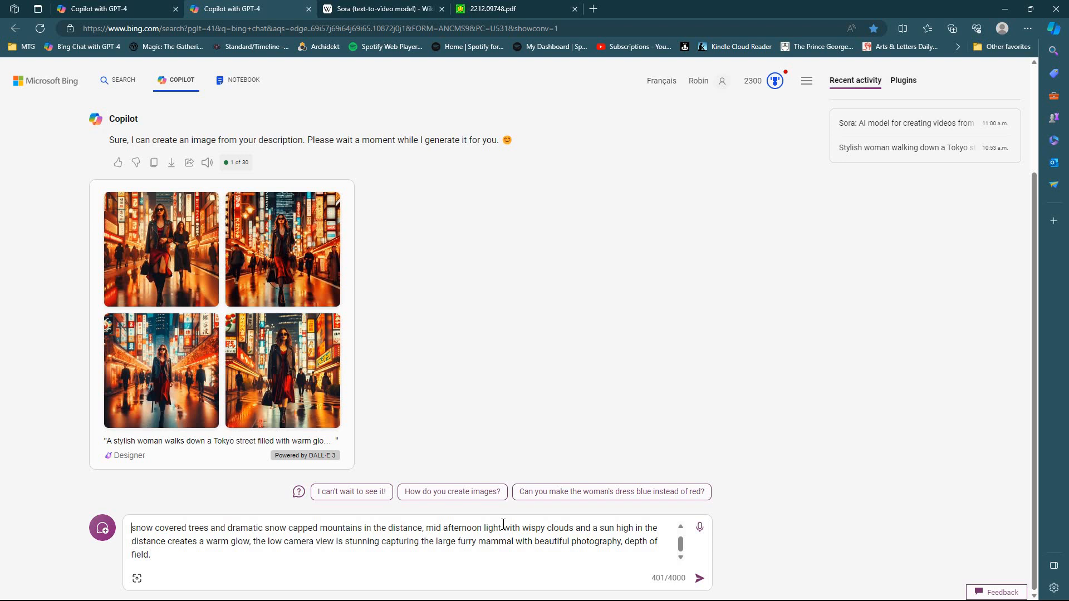
pyautogui.scroll(1, 503, 524)
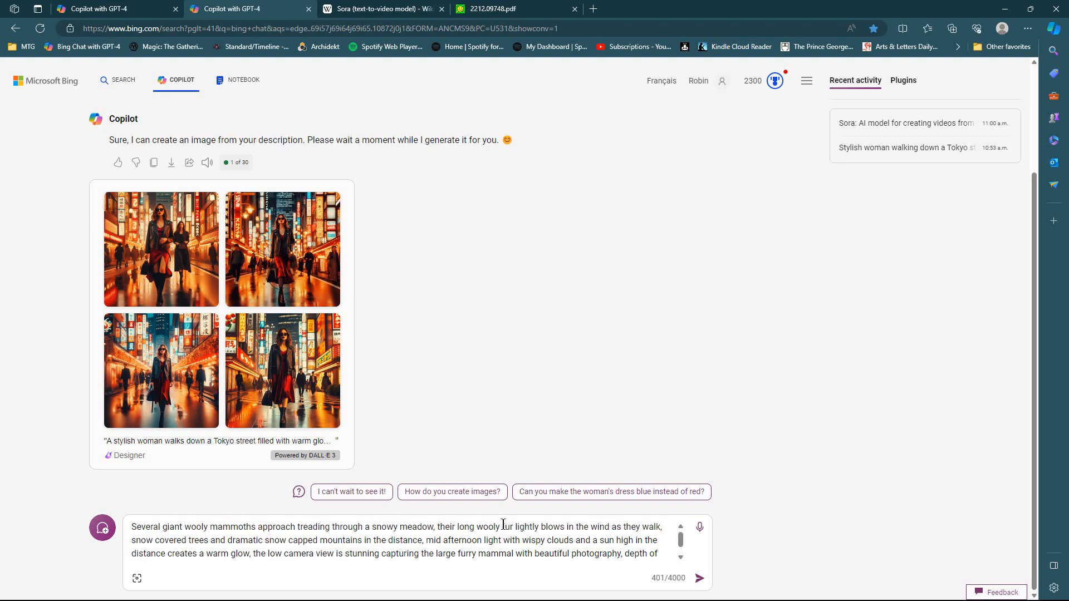
pyautogui.hotkey('shift', 'Return')
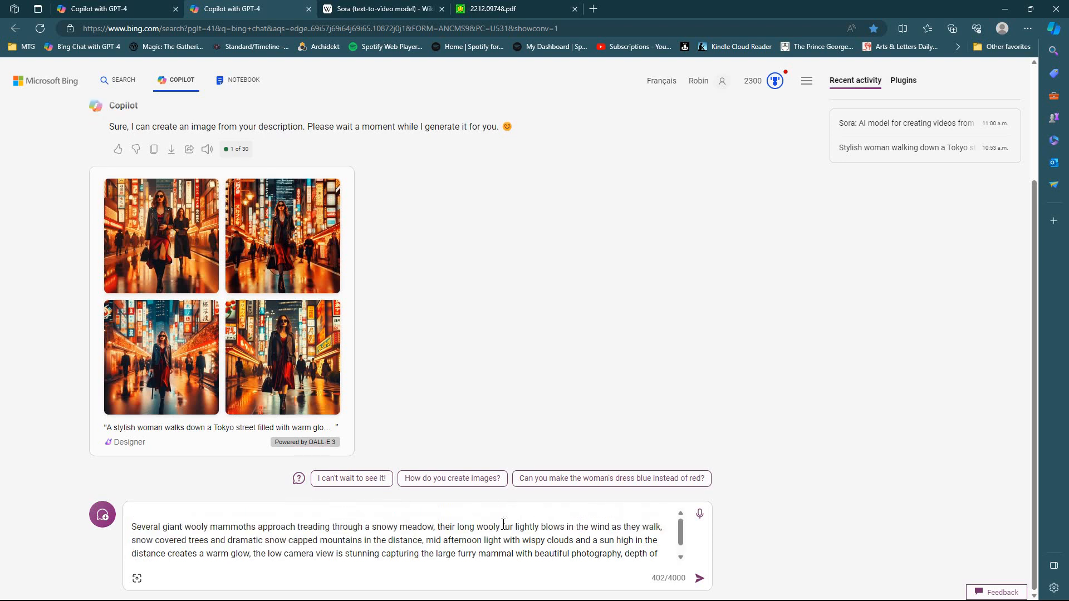
# - Copy "can you create an image from the following:" from the earlier request and paste it above the mammoths description
pyautogui.scroll(3, 332, 153)
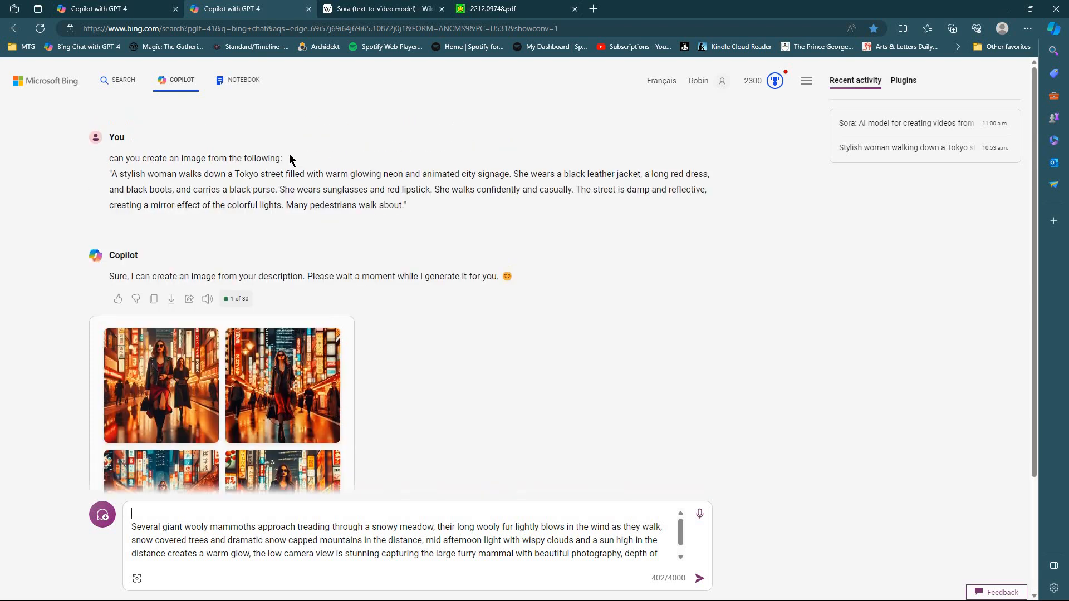
pyautogui.moveTo(285, 160); pyautogui.dragTo(108, 159)
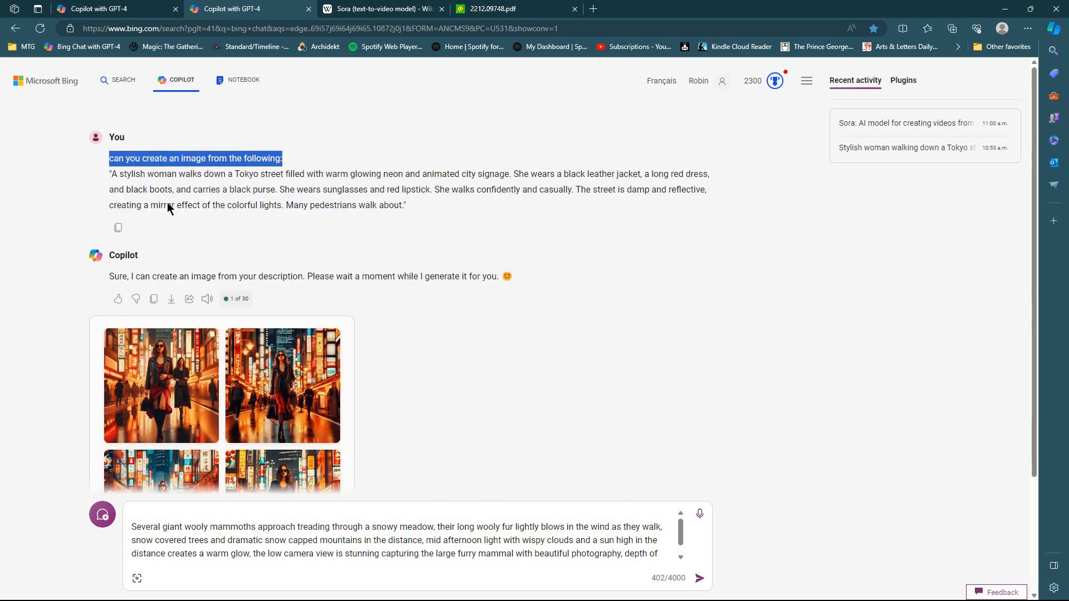
pyautogui.rightClick(135, 161)
pyautogui.click(166, 171)
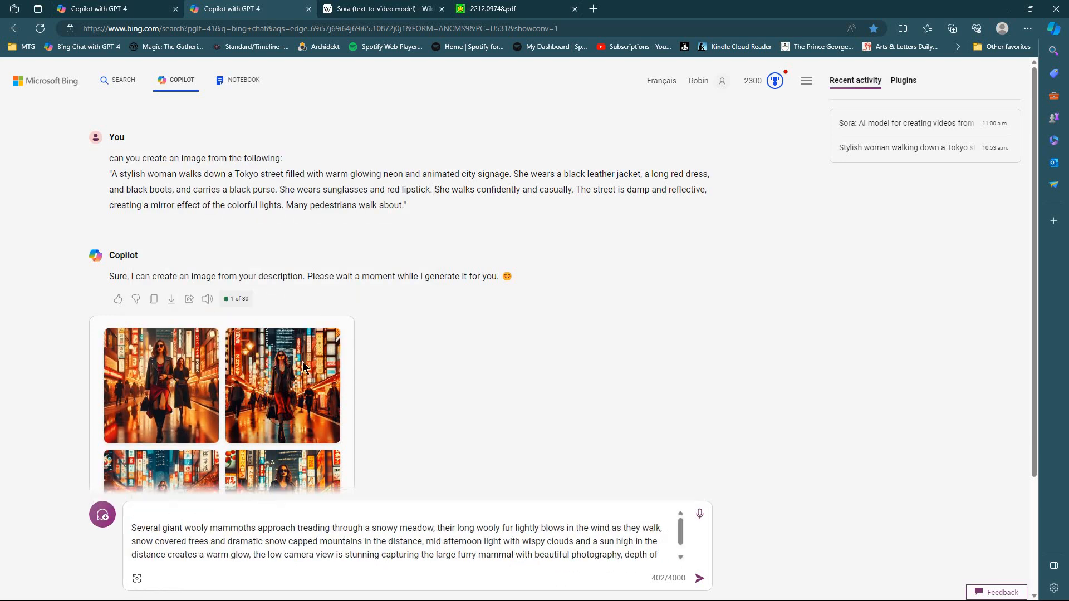
pyautogui.rightClick(208, 503)
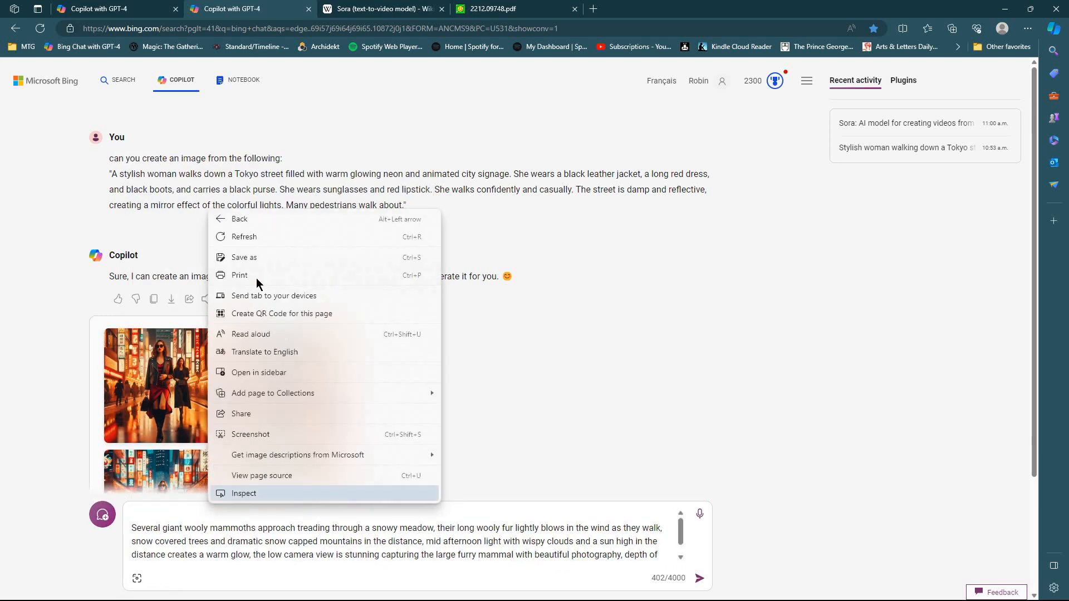
pyautogui.rightClick(173, 506)
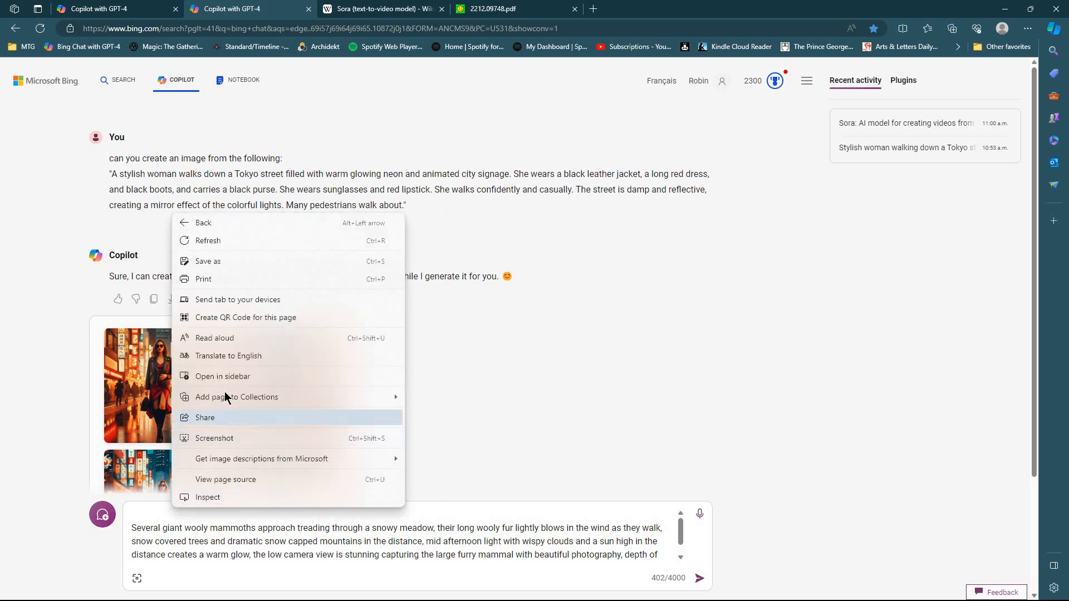
pyautogui.click(146, 513)
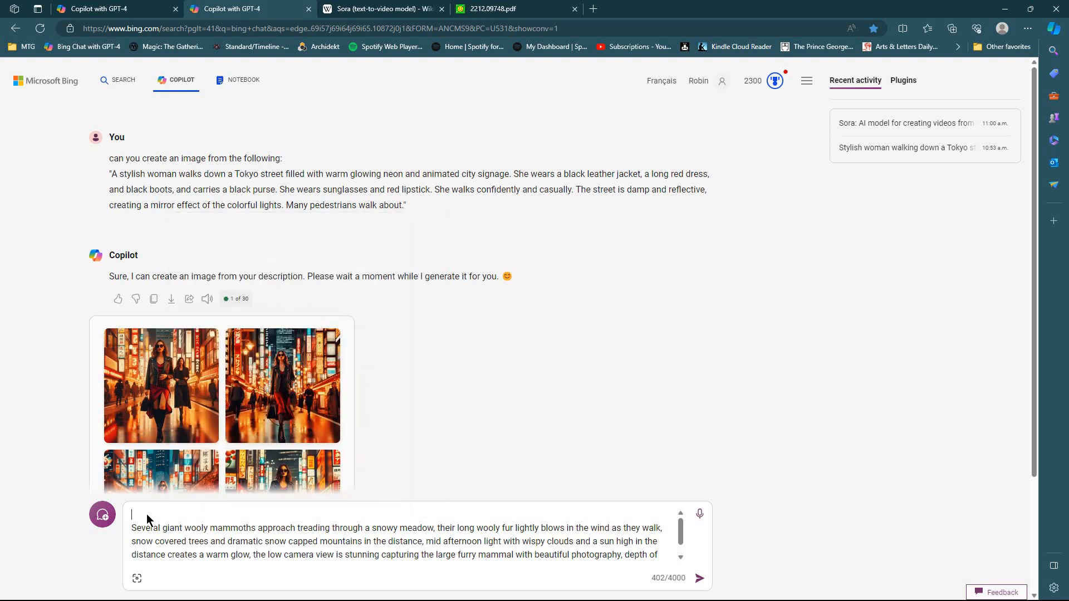
pyautogui.rightClick(146, 513)
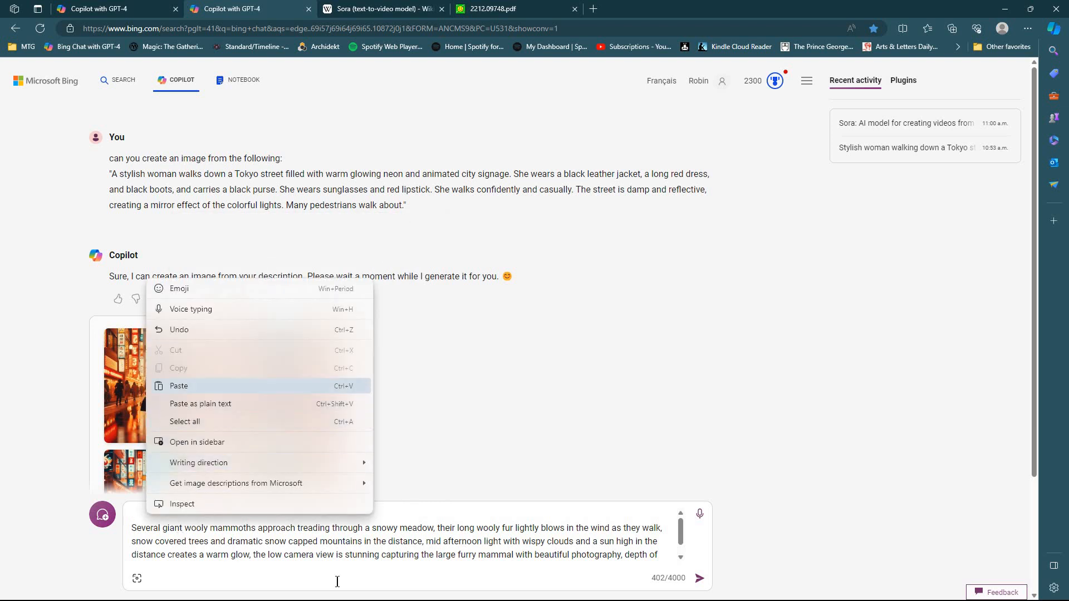
pyautogui.click(185, 385)
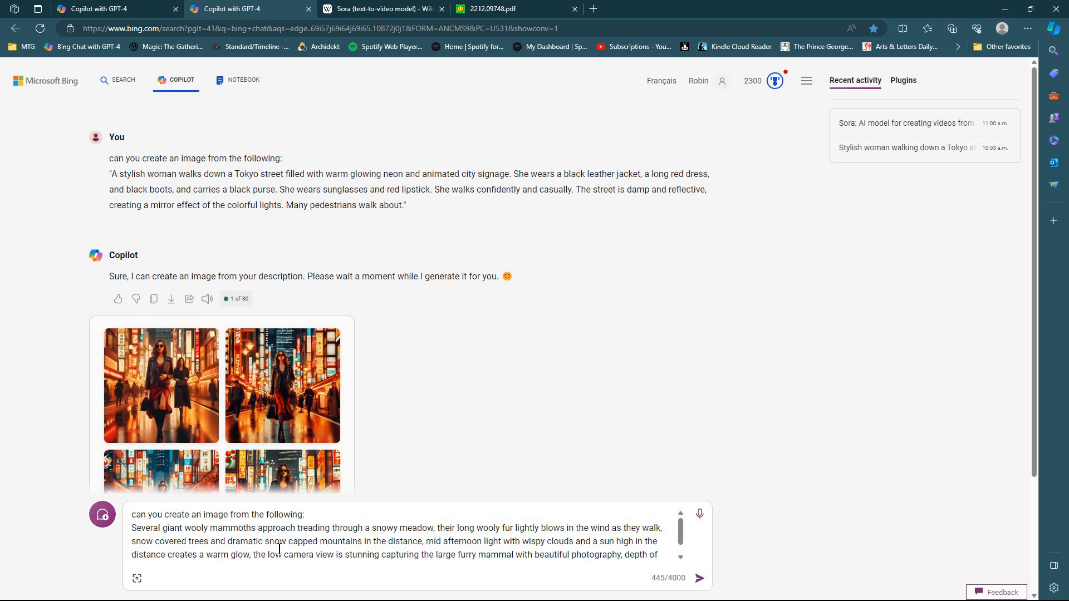
# - Enclose the wooly mammoths description in quotation marks and send the image request to Copilot
pyautogui.write('"')
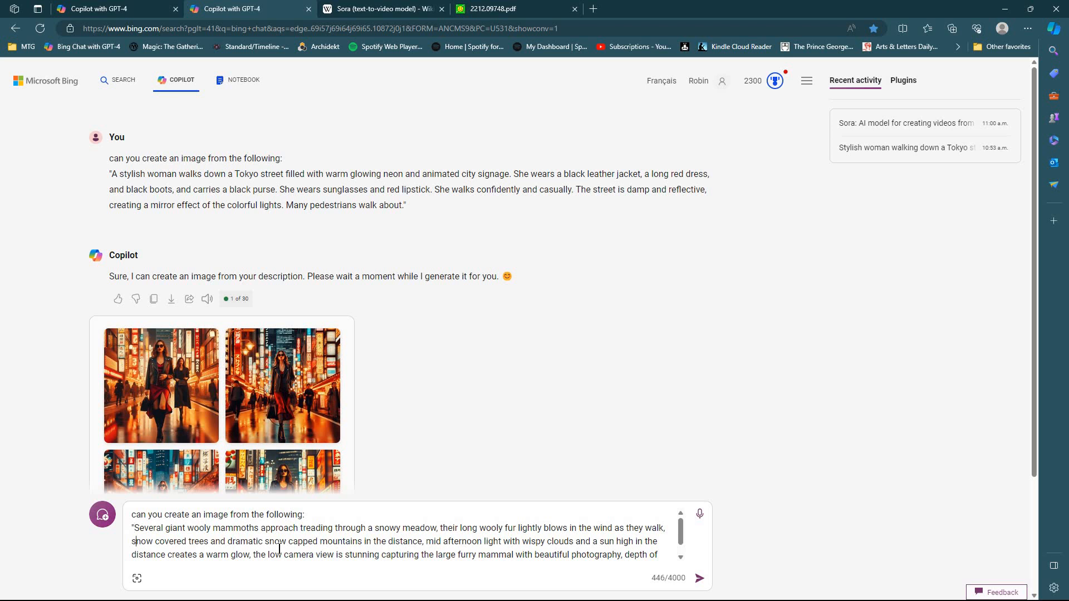
pyautogui.hotkey('ctrl', 'End')
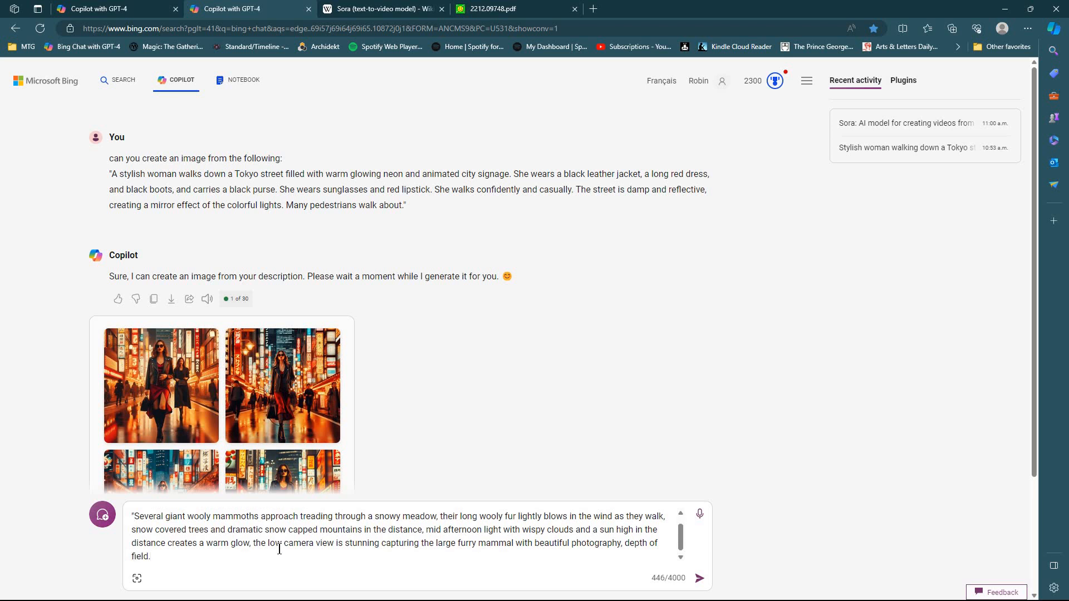
pyautogui.write('"')
pyautogui.press('Return')
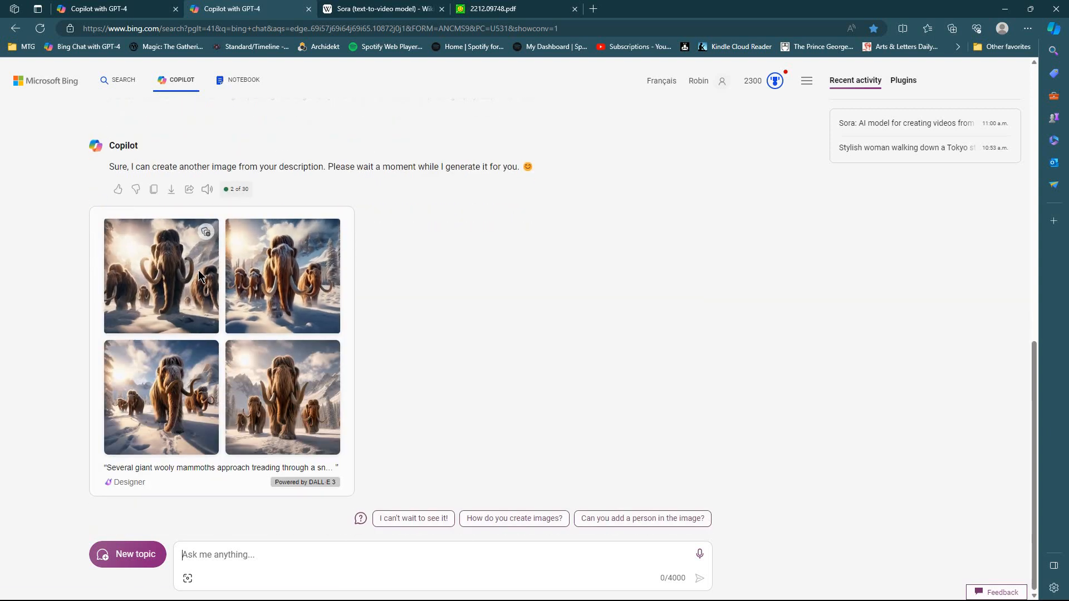
# - View the generated mammoth images one by one at full size, go back to the first, and close the viewer
pyautogui.click(476, 279)
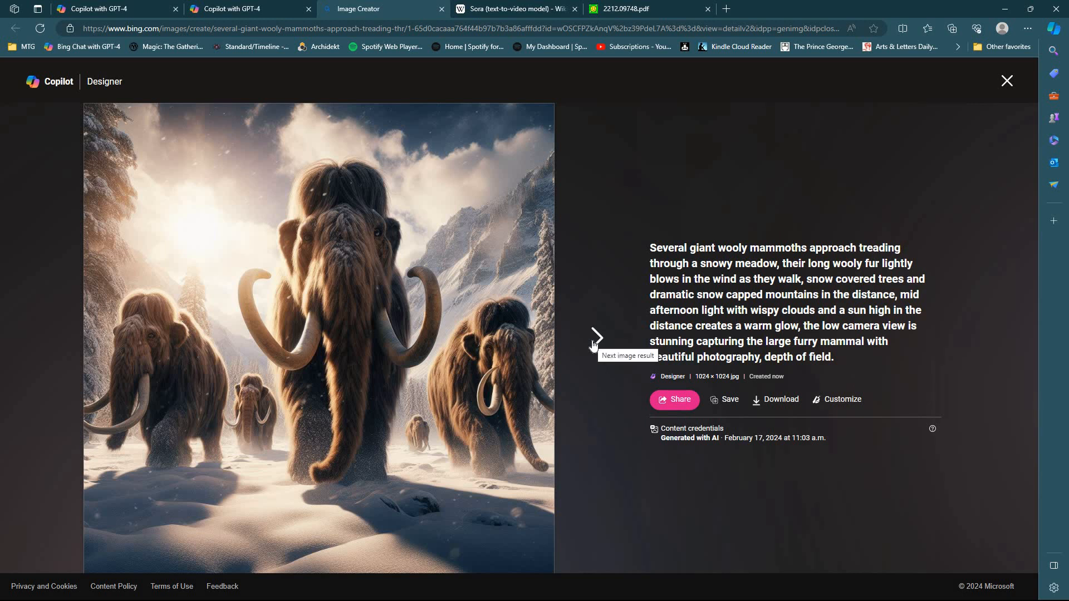
pyautogui.click(595, 337)
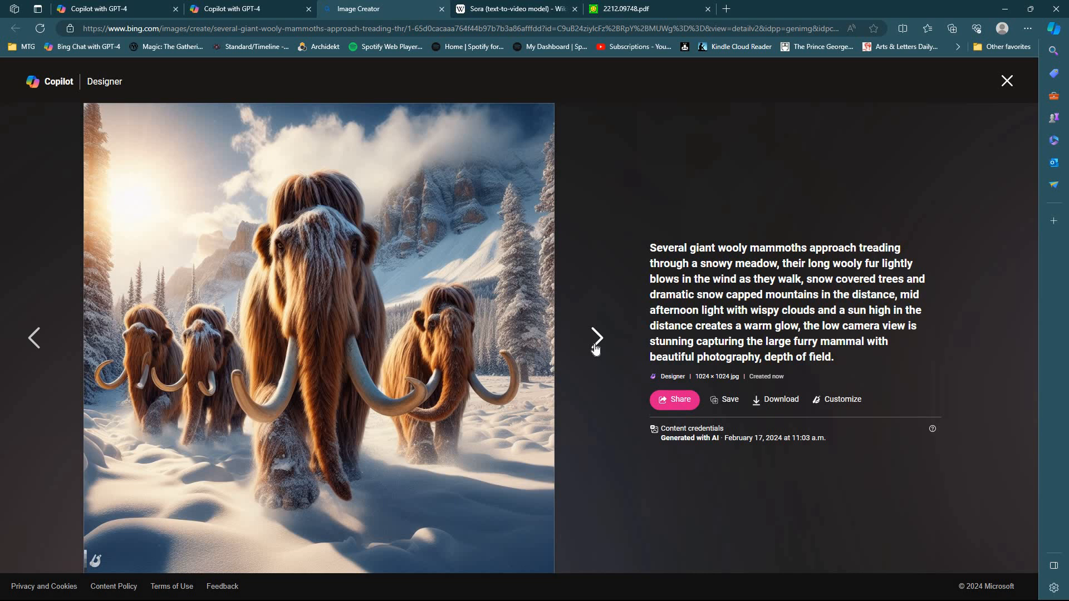
pyautogui.click(595, 349)
pyautogui.click(595, 349)
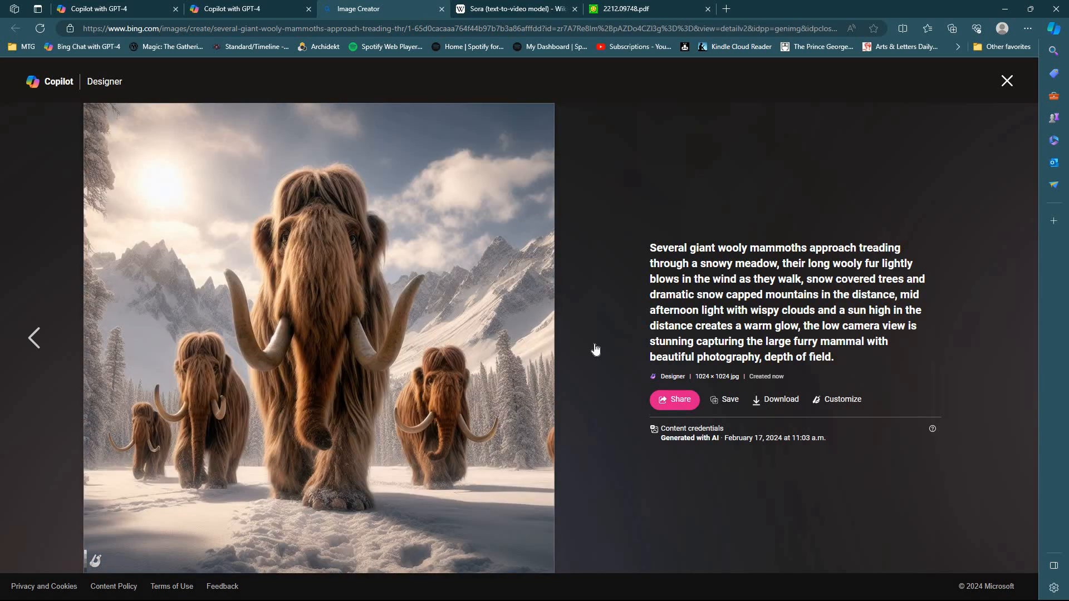
pyautogui.click(35, 344)
pyautogui.click(34, 344)
pyautogui.click(35, 344)
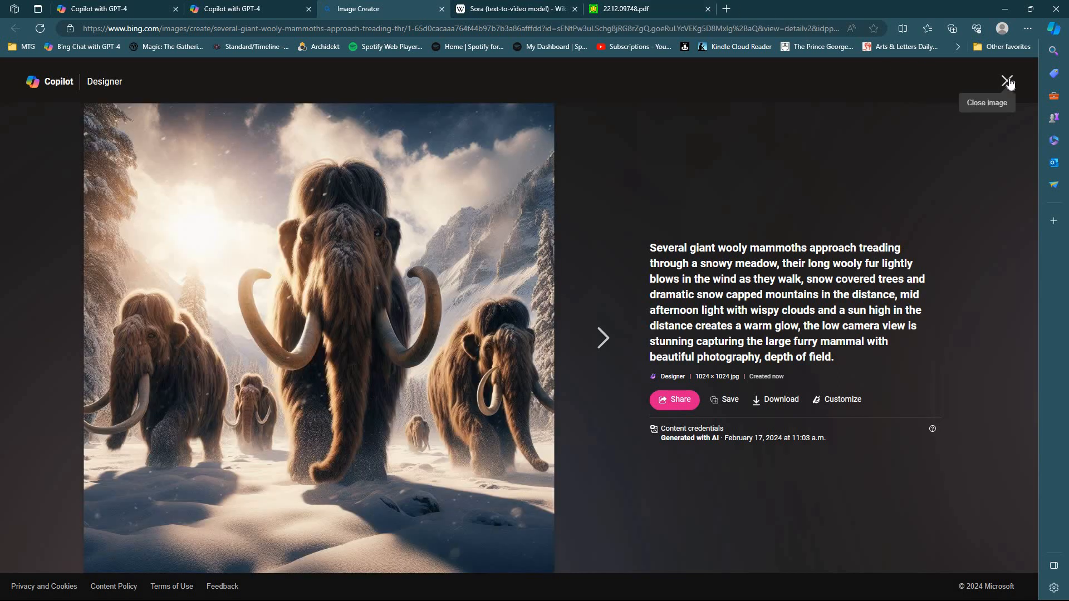
pyautogui.hotkey('ctrl', 'w')
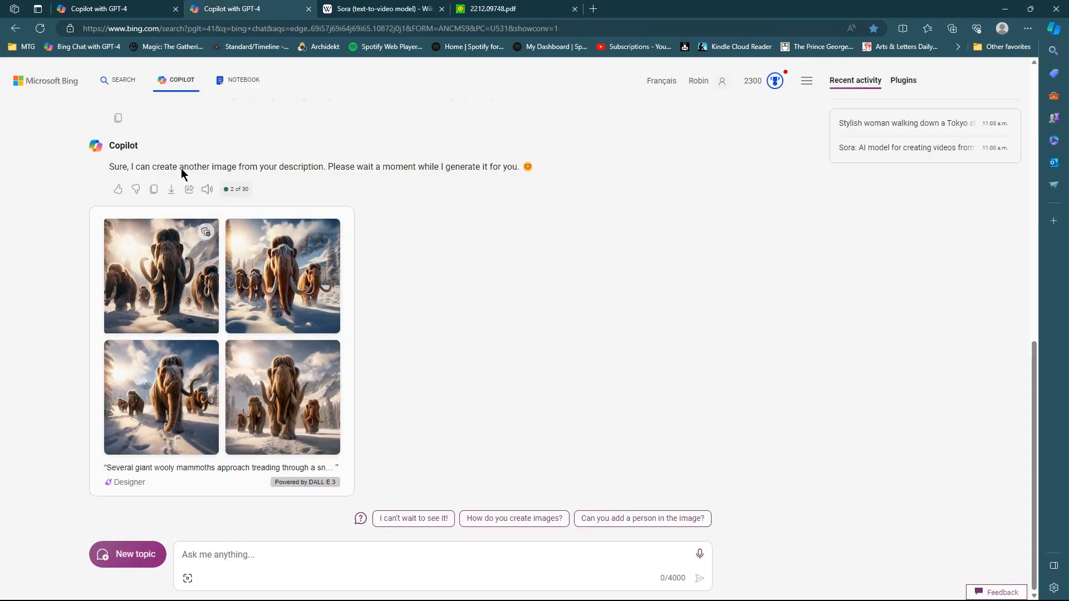
# - Copy the example prompt about the 30 year old space man's movie trailer from the Sora conversation
pyautogui.click(105, 10)
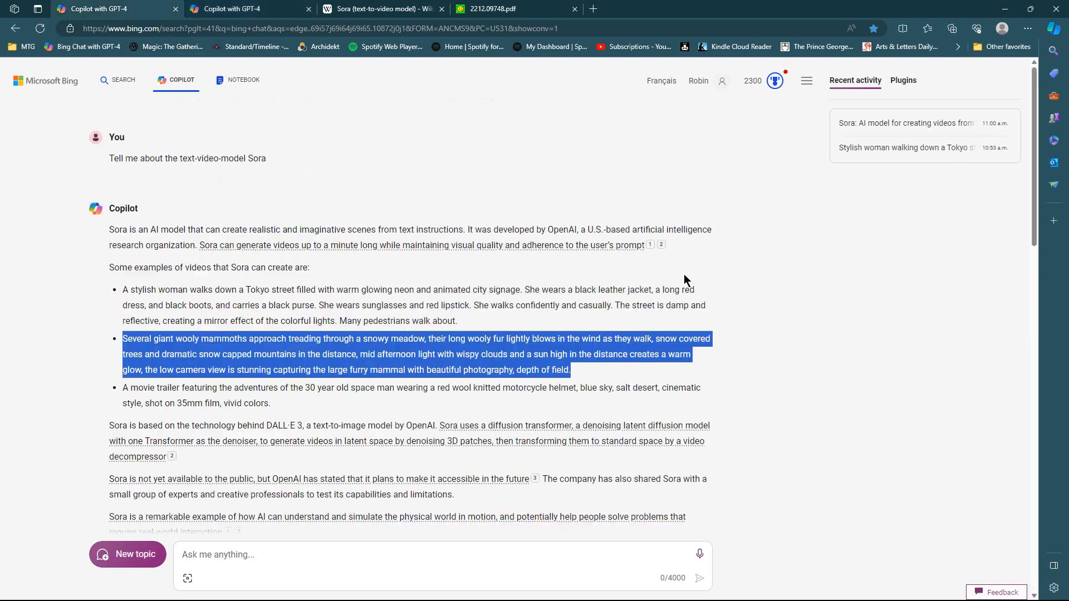
pyautogui.click(690, 334)
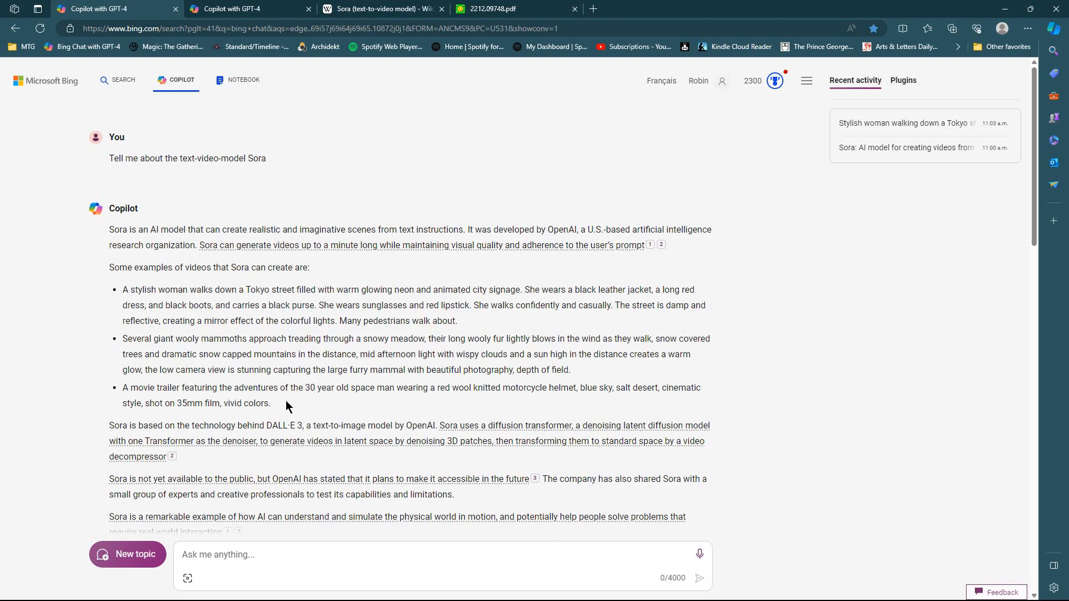
pyautogui.moveTo(286, 399); pyautogui.dragTo(142, 393)
pyautogui.hotkey('ctrl', 'c')
pyautogui.rightClick(142, 392)
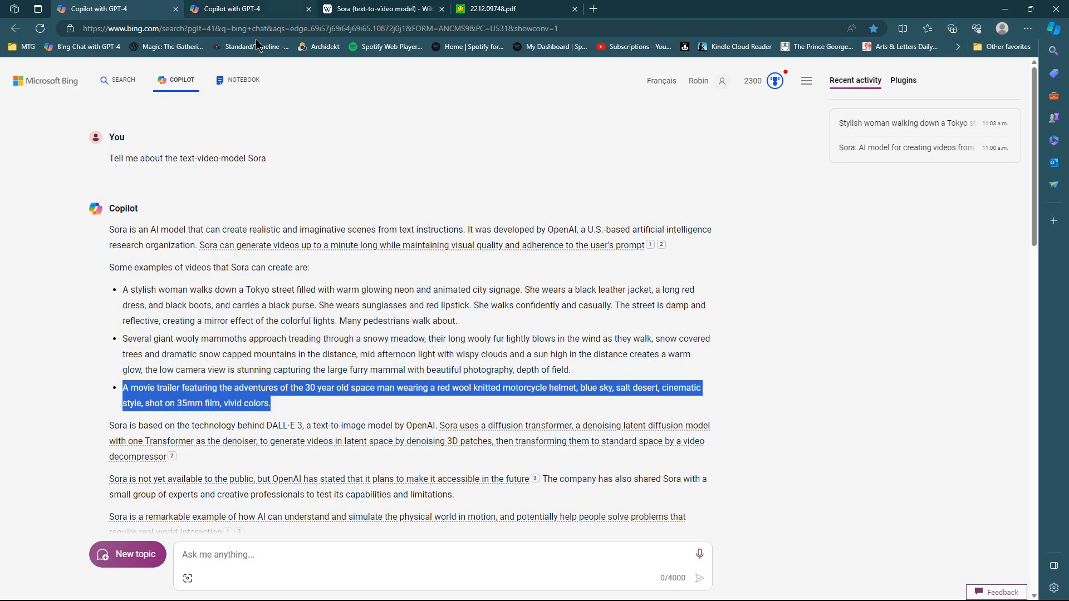
# - Paste the space man description into the image conversation's message and put "Create a promotional poster for" in front of it on the same line
pyautogui.click(227, 6)
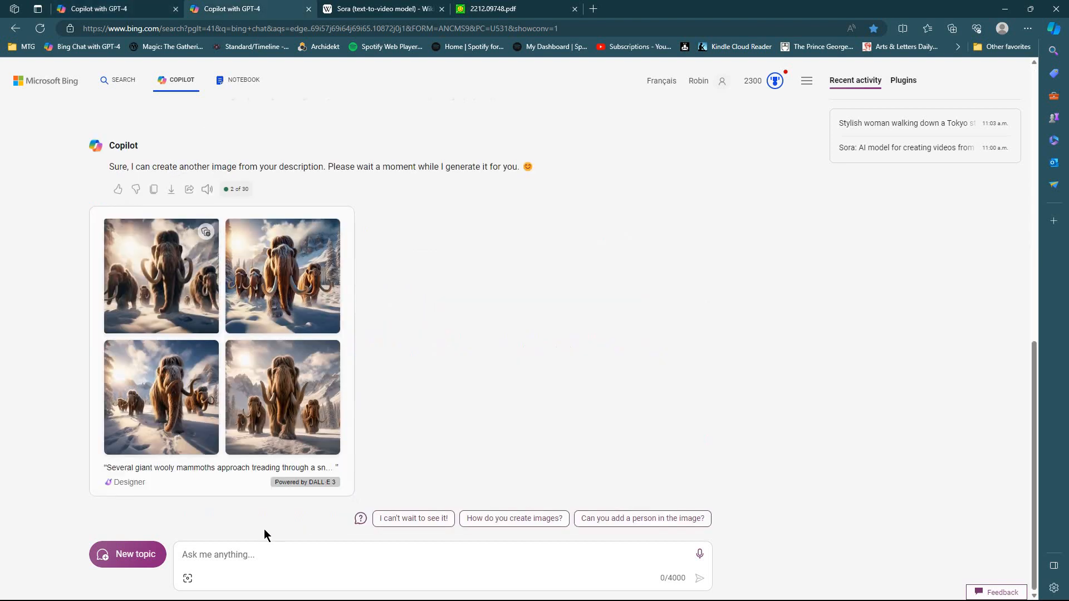
pyautogui.click(283, 555)
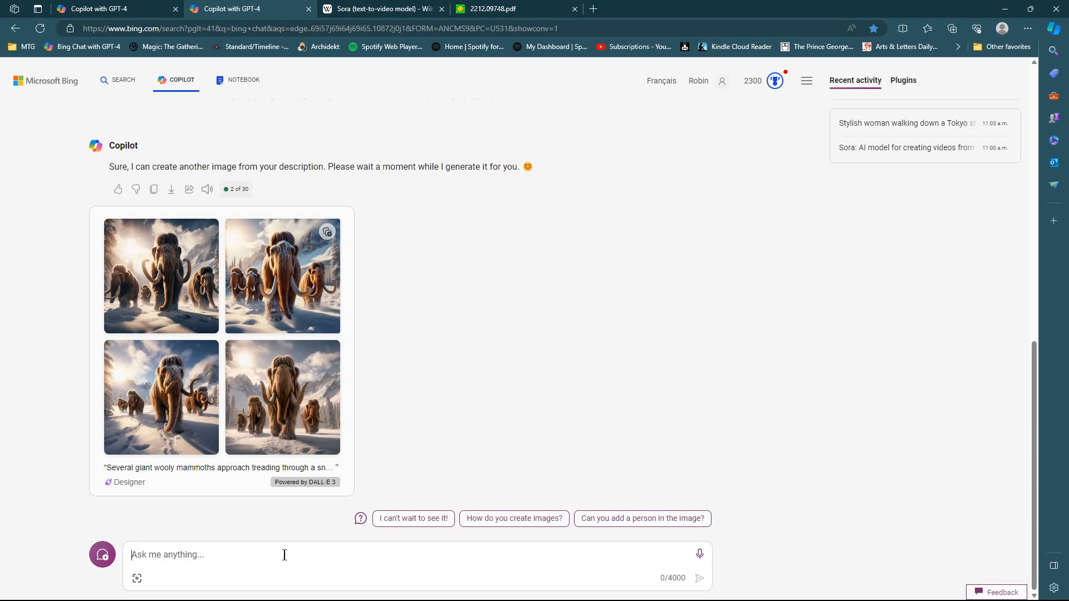
pyautogui.hotkey('ctrl', 'v')
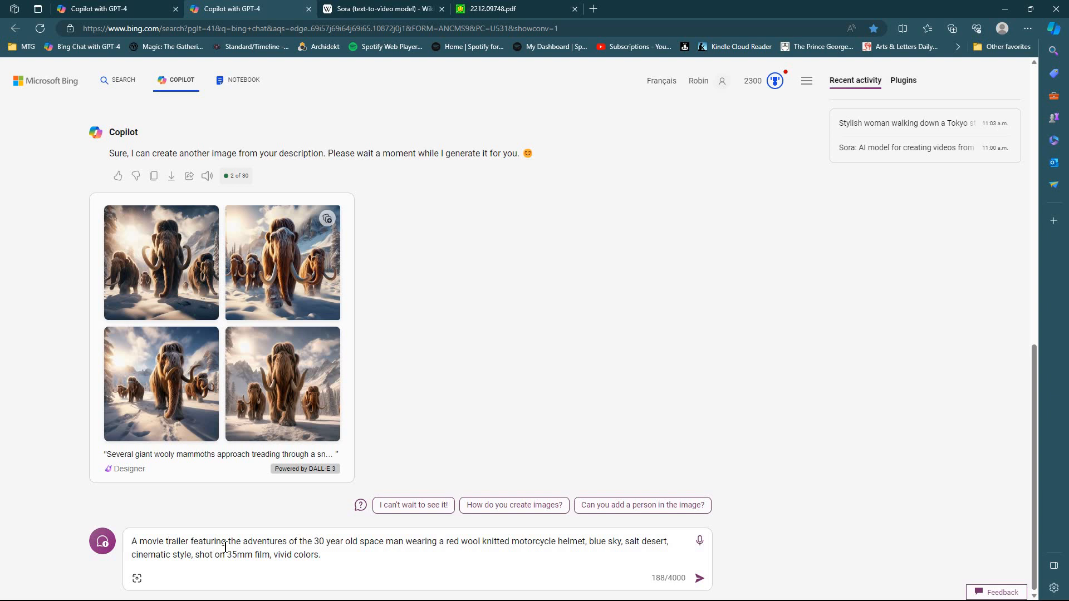
pyautogui.hotkey('shift', 'Return')
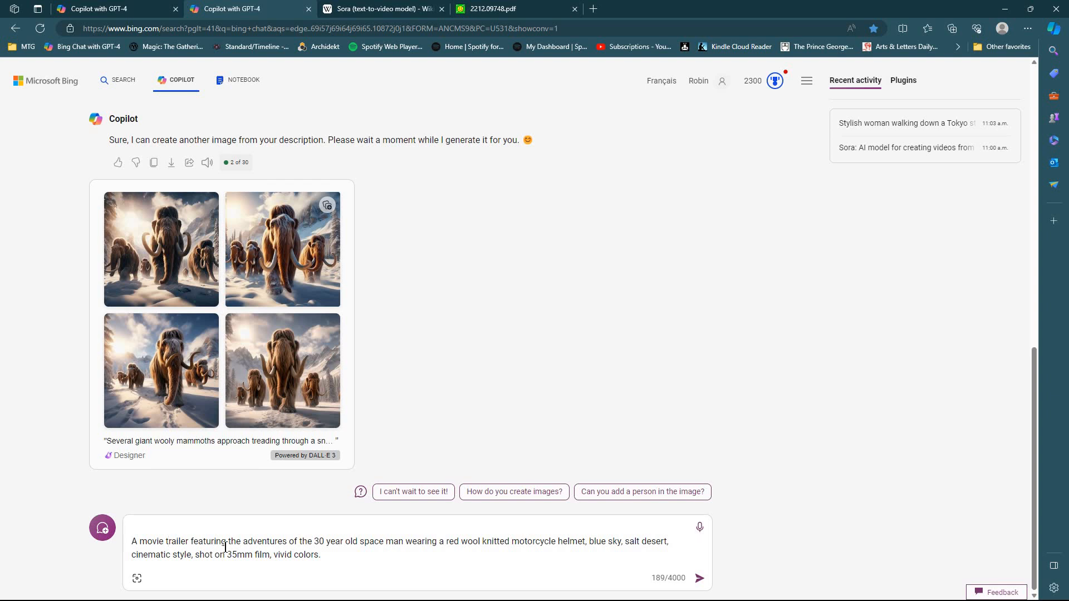
pyautogui.write('Creaete a promotion')
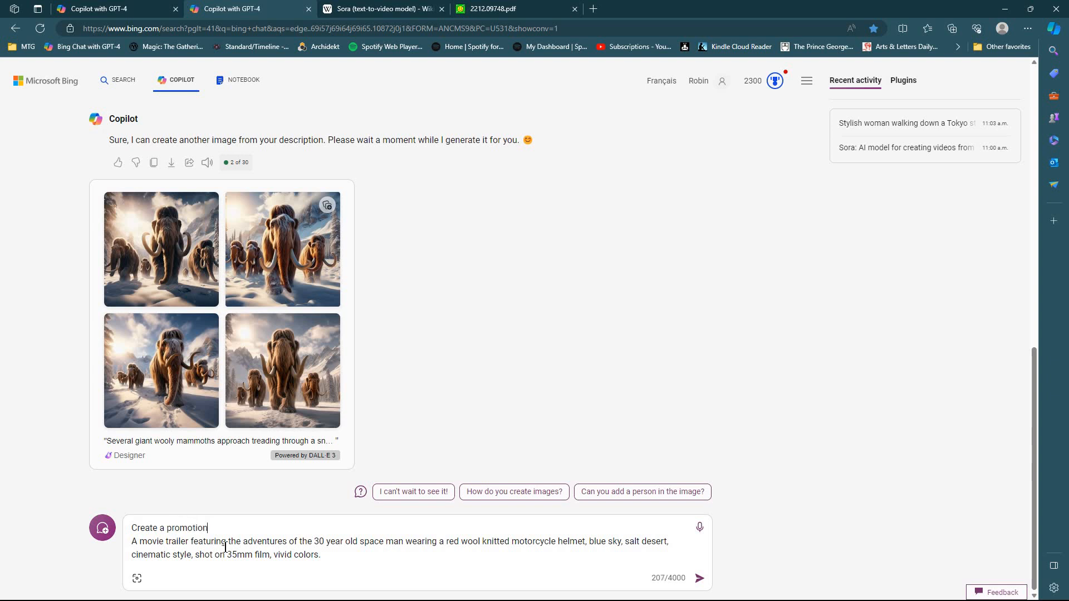
pyautogui.write('al poster for')
pyautogui.press('Delete')
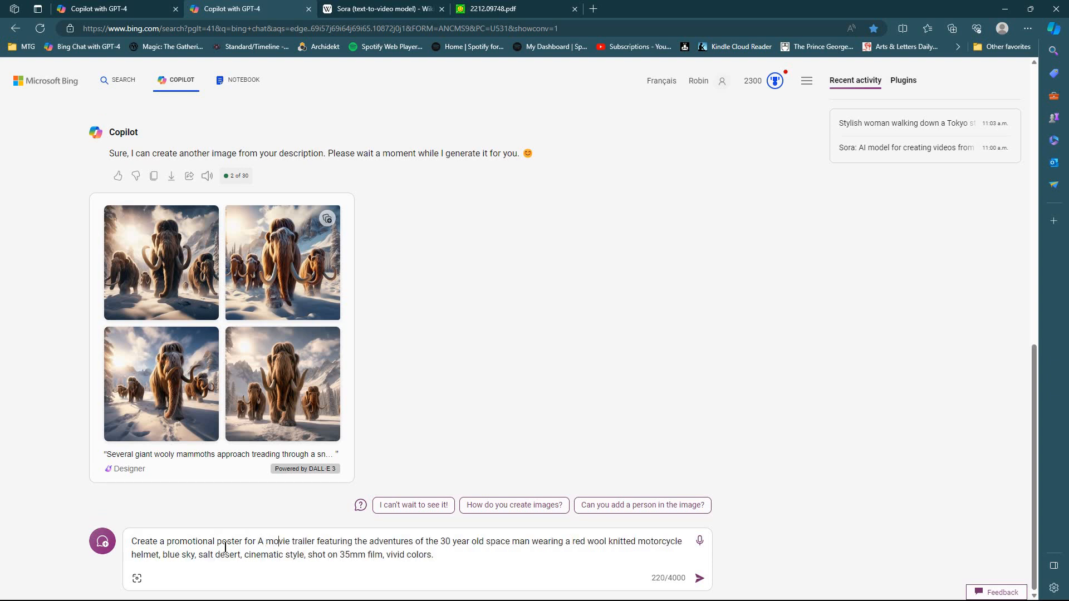
# - Remove the word "trailer" from the poster request and send it to Copilot
pyautogui.press('Right')
pyautogui.press('Right')
pyautogui.press('Right')
pyautogui.press('Right')
pyautogui.press('Delete')
pyautogui.press('Delete')
pyautogui.press('Delete')
pyautogui.press('Delete')
pyautogui.press('Delete')
pyautogui.press('Delete')
pyautogui.press('Delete')
pyautogui.press('Delete')
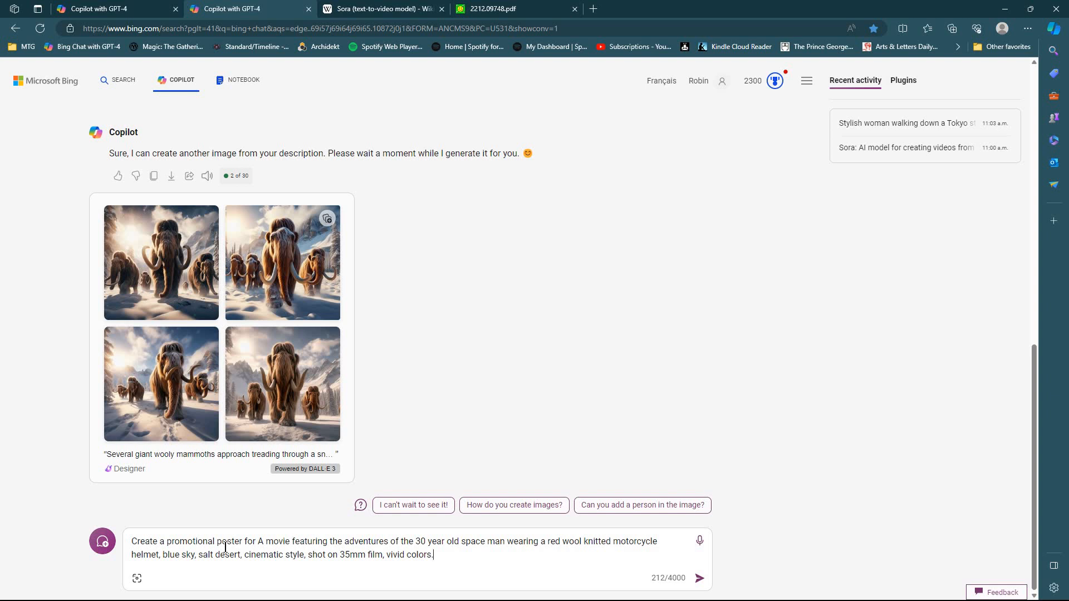
pyautogui.press('Return')
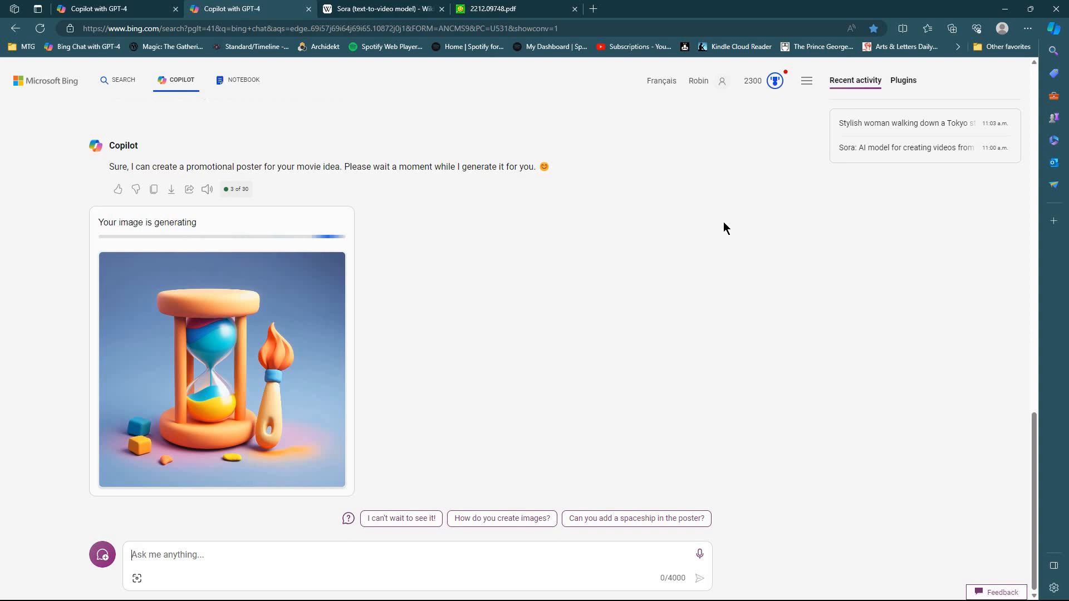
# - Look at the Wikipedia article on Sora while the poster is generating, checking back on the image conversation
pyautogui.click(396, 10)
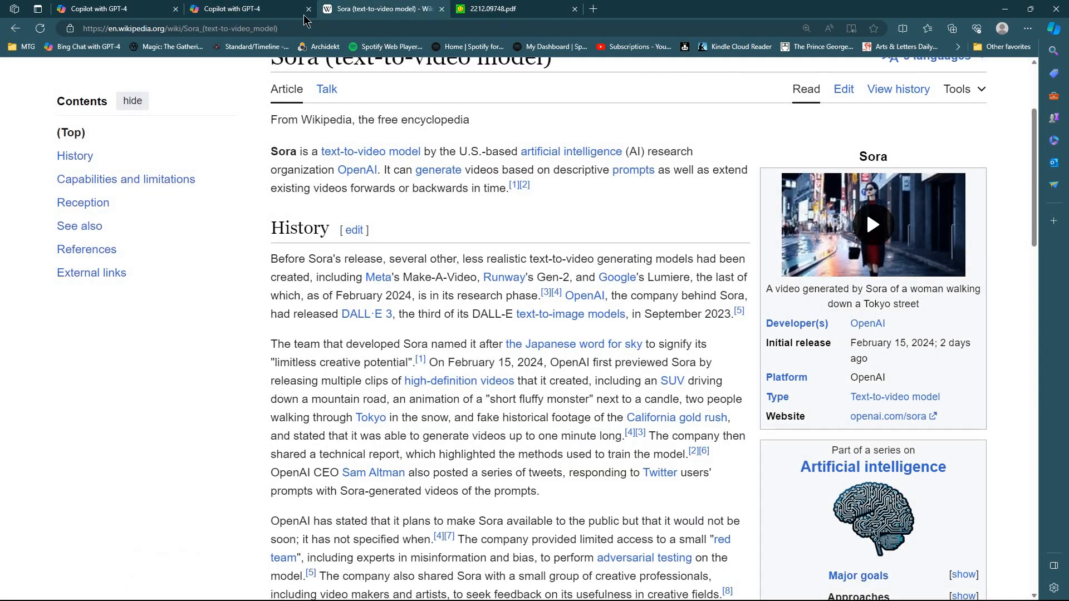
pyautogui.click(265, 12)
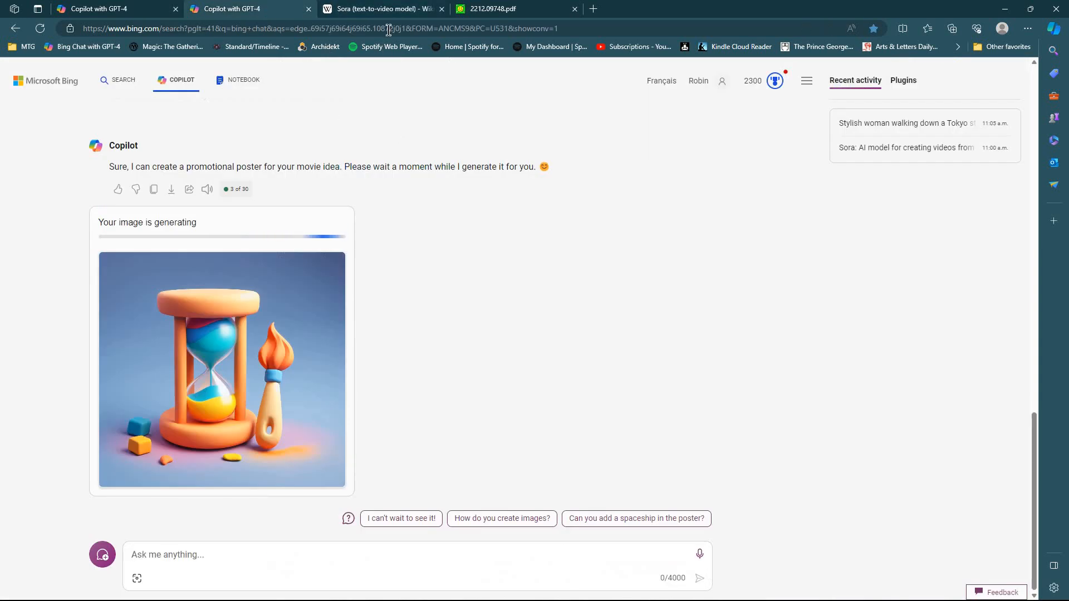
pyautogui.click(388, 12)
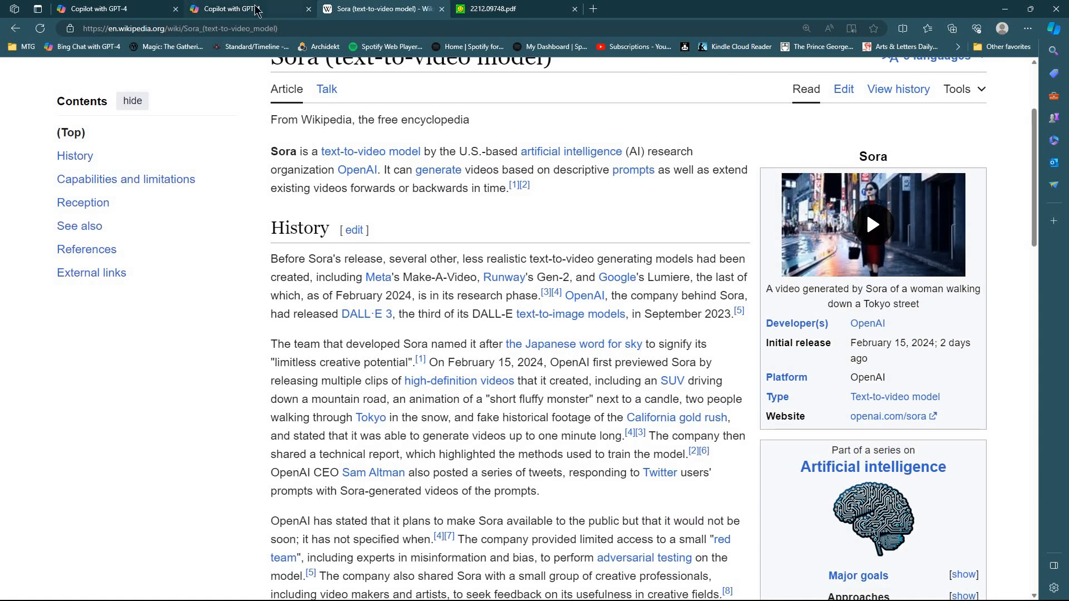
pyautogui.hotkey('ctrl', 'shift', 'Tab')
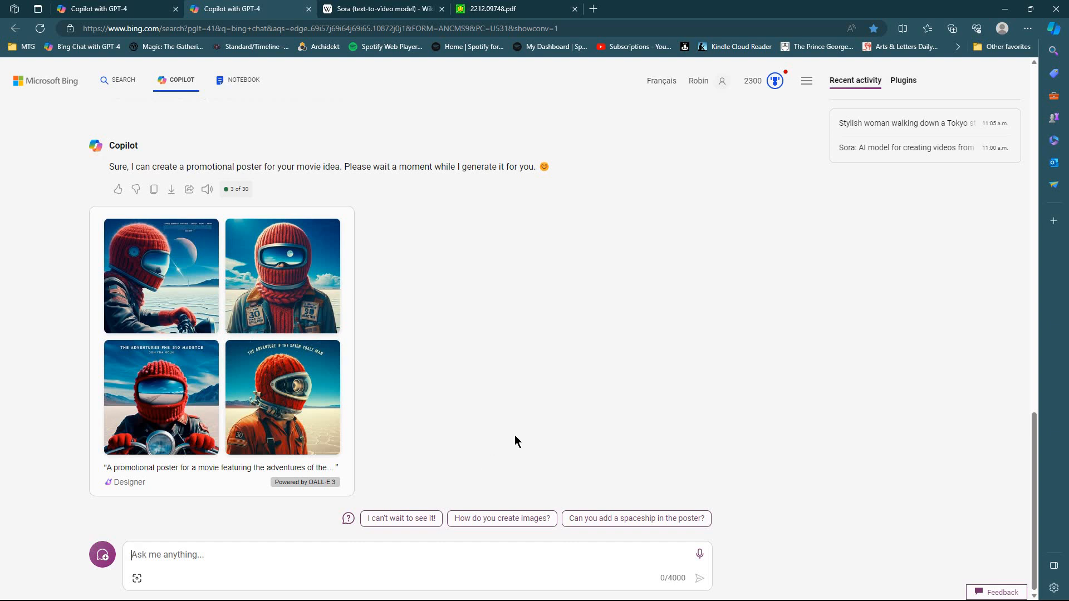
# - View the generated space man posters one by one at full size, go back to the first, and close the viewer
pyautogui.click(161, 279)
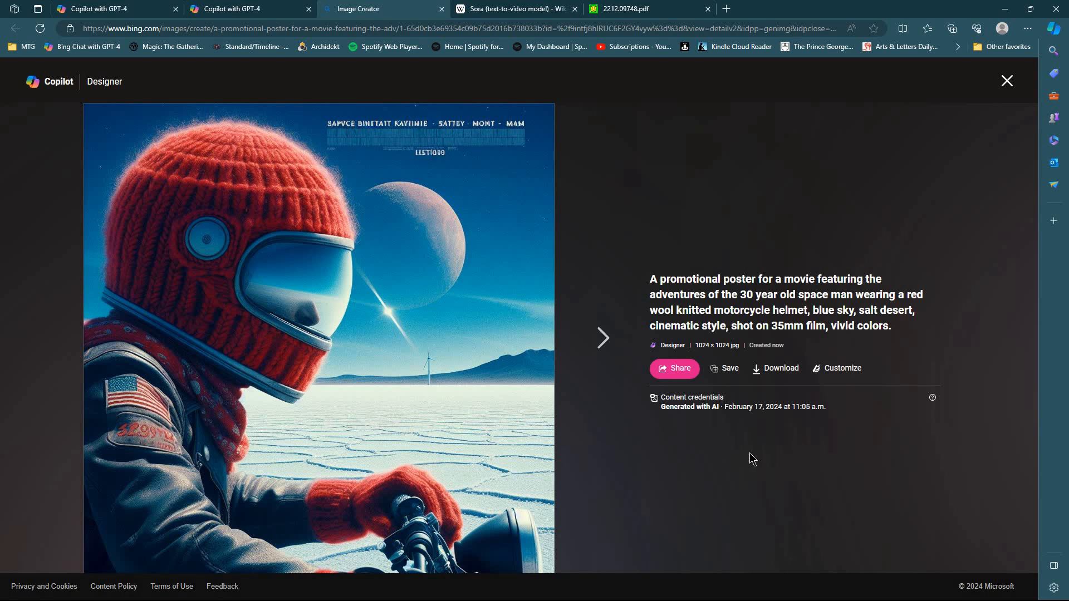
pyautogui.click(597, 338)
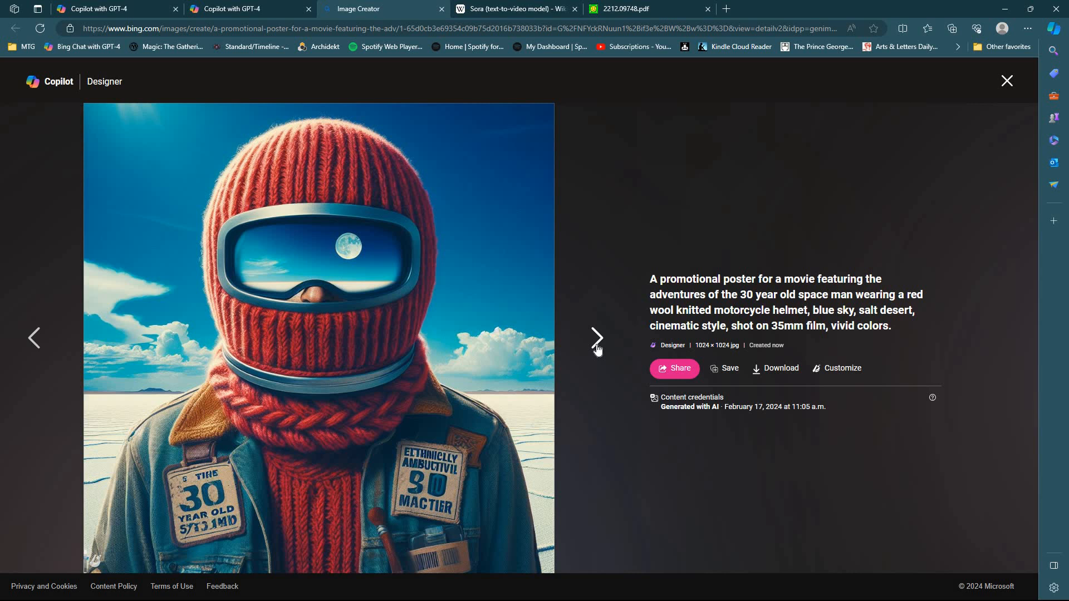
pyautogui.click(597, 338)
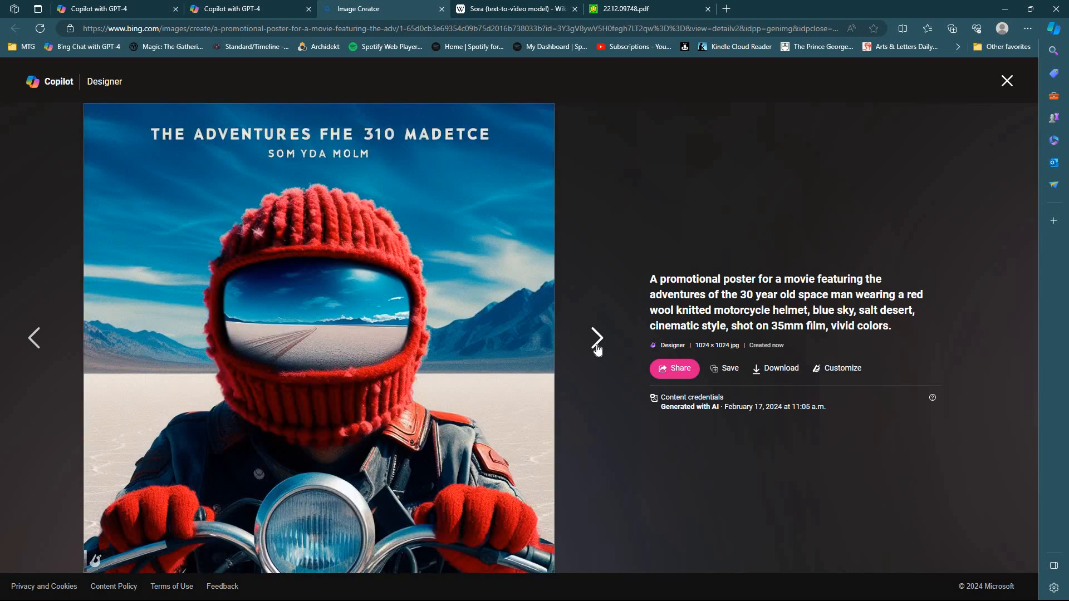
pyautogui.click(597, 346)
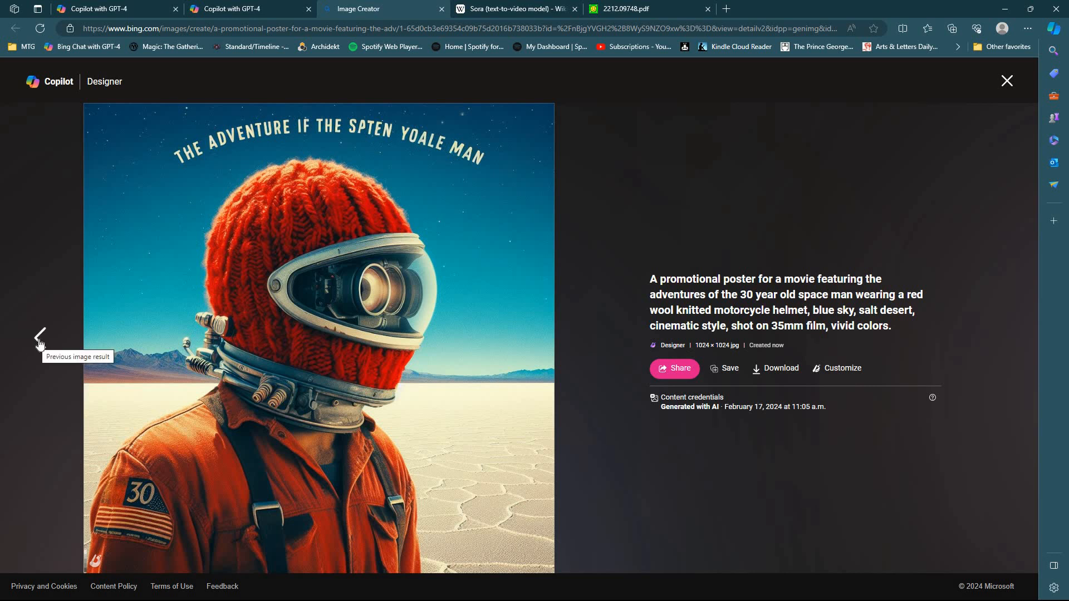
pyautogui.click(39, 343)
pyautogui.click(39, 343)
pyautogui.click(40, 344)
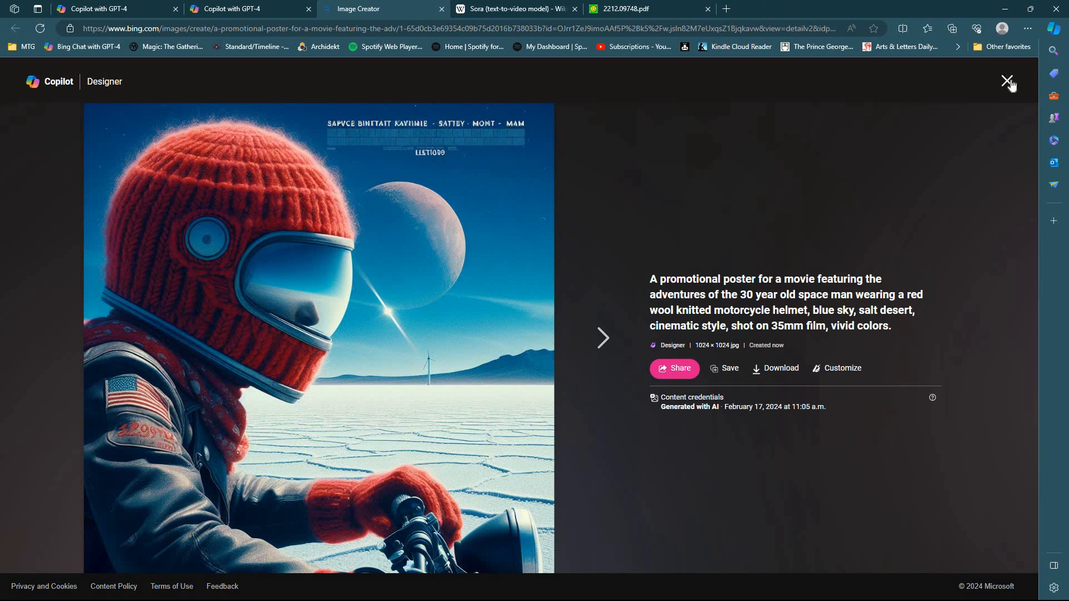
pyautogui.click(1007, 81)
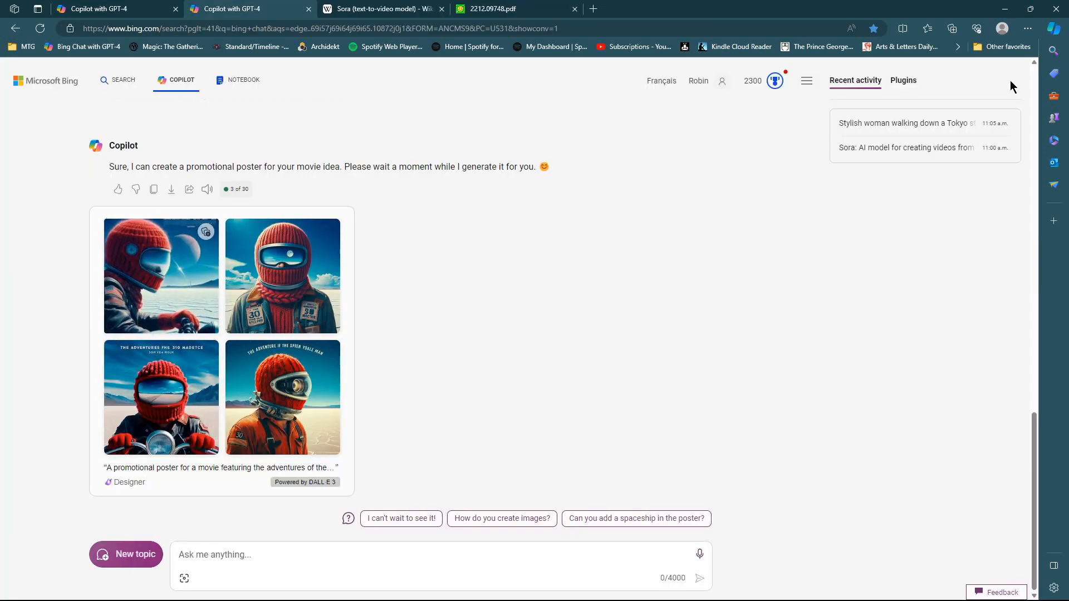
# - Read the History and the Capabilities and limitations sections of the Wikipedia article on Sora
pyautogui.click(367, 11)
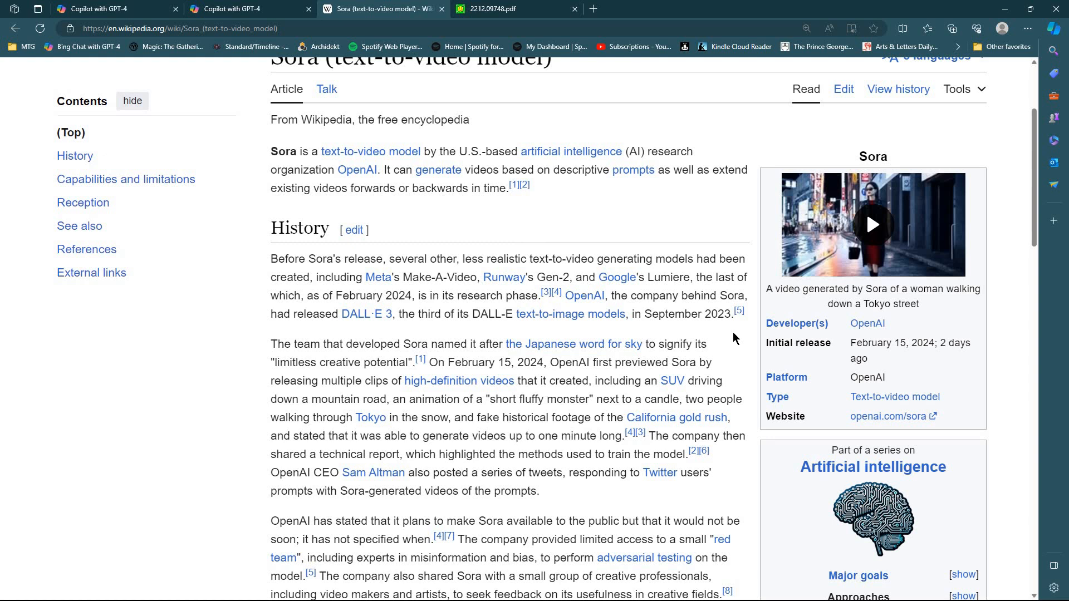
pyautogui.scroll(-1, 733, 336)
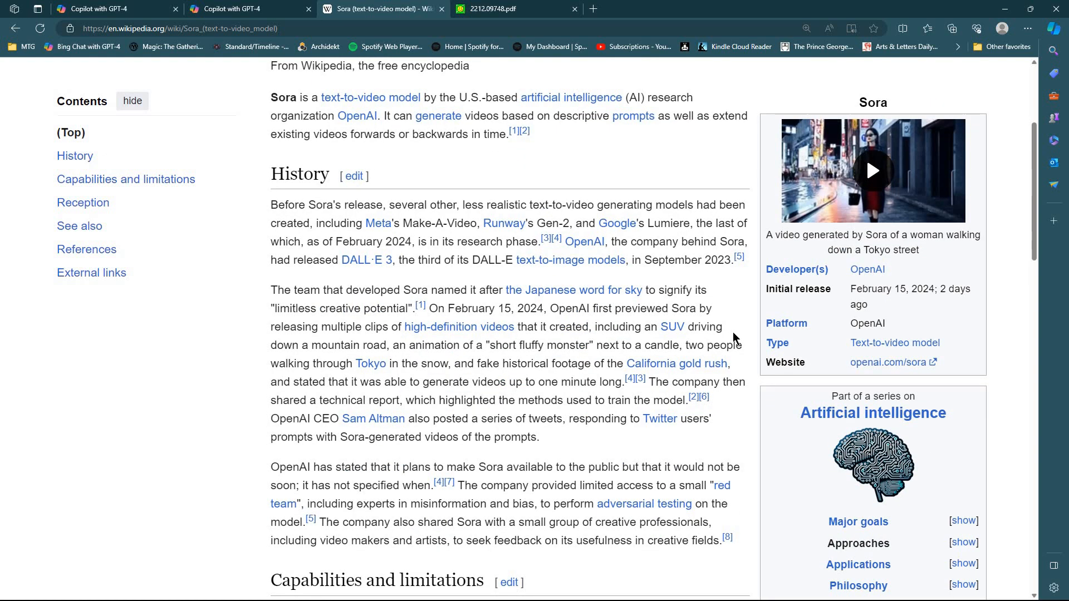
pyautogui.scroll(-1, 732, 332)
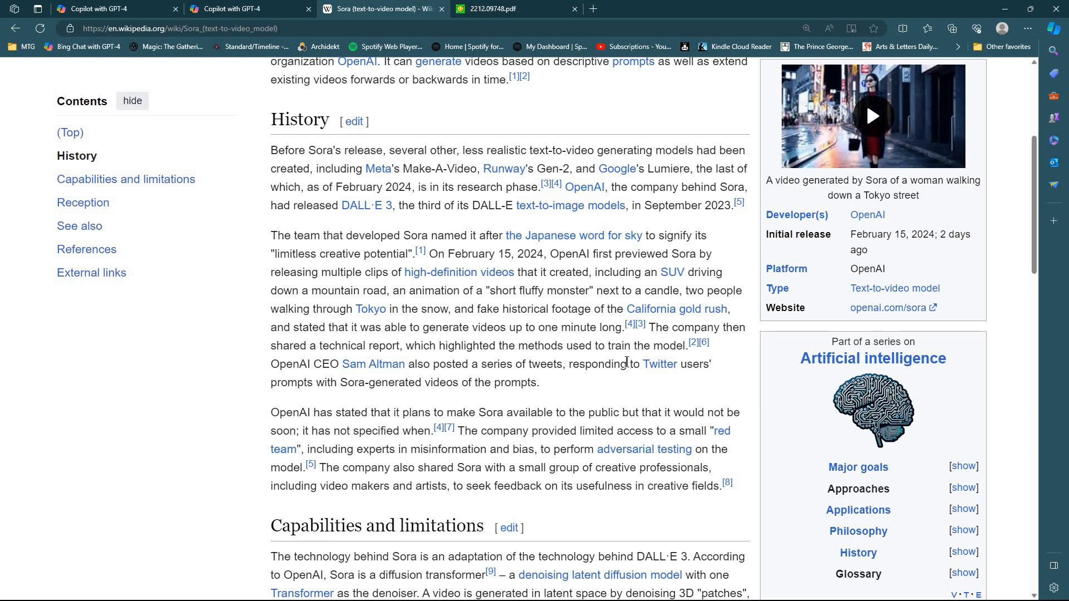
pyautogui.scroll(-2, 634, 377)
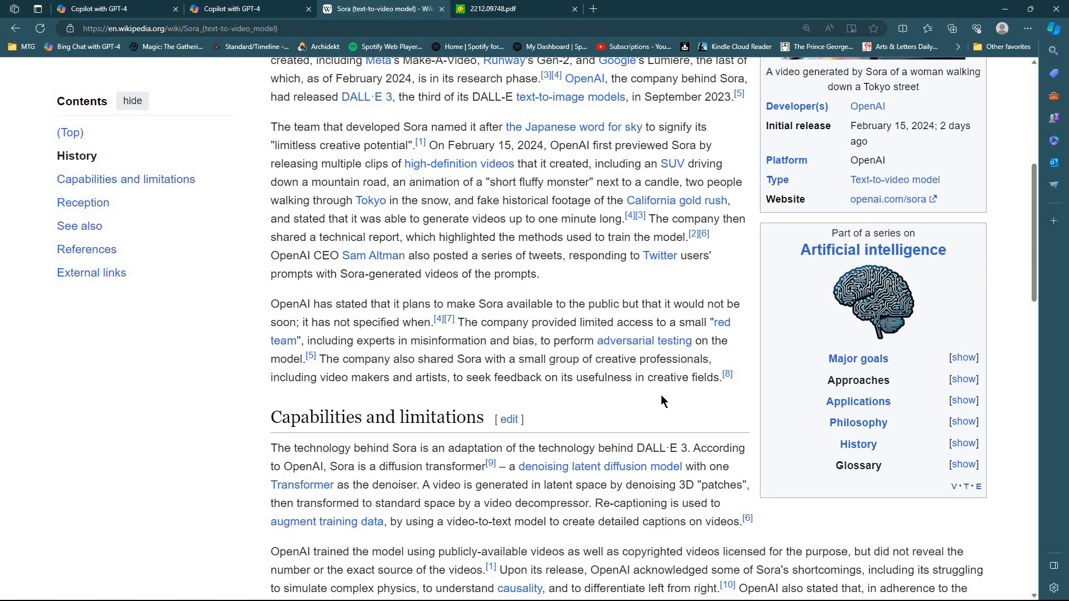
pyautogui.scroll(-1, 625, 371)
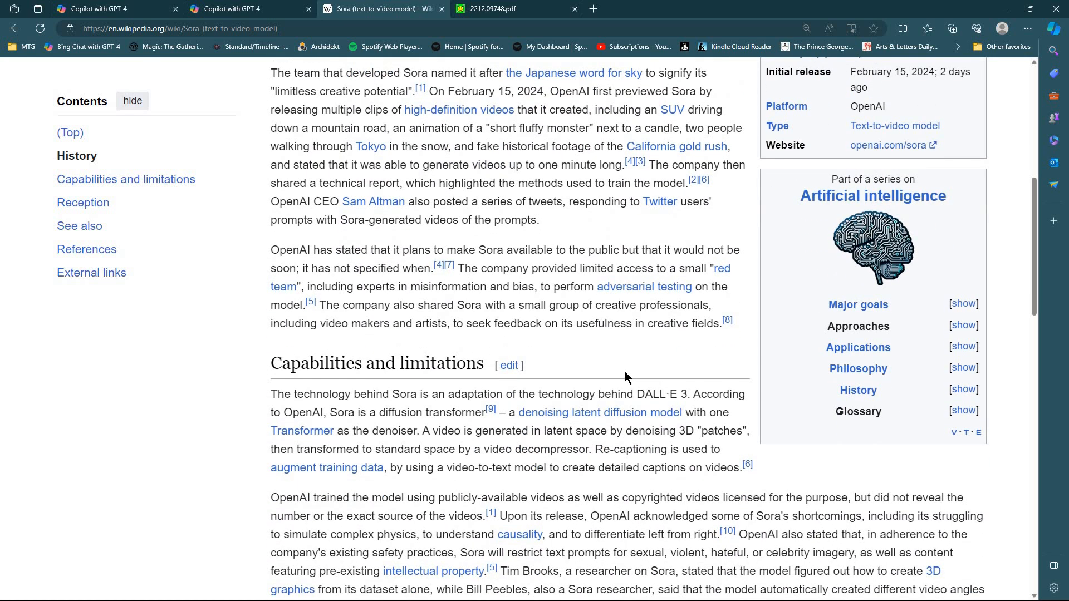
pyautogui.scroll(-1, 624, 372)
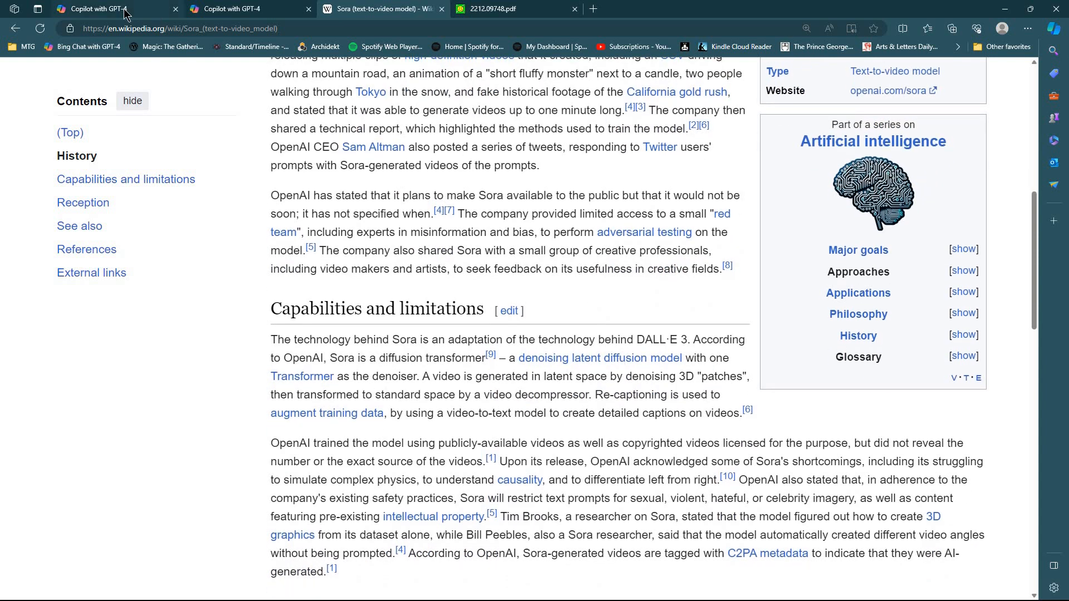
# - Revisit Copilot's first answer about Sora and read the Capabilities and limitations and Reception sections of the Wikipedia article
pyautogui.hotkey('ctrl', '1')
pyautogui.click(780, 432)
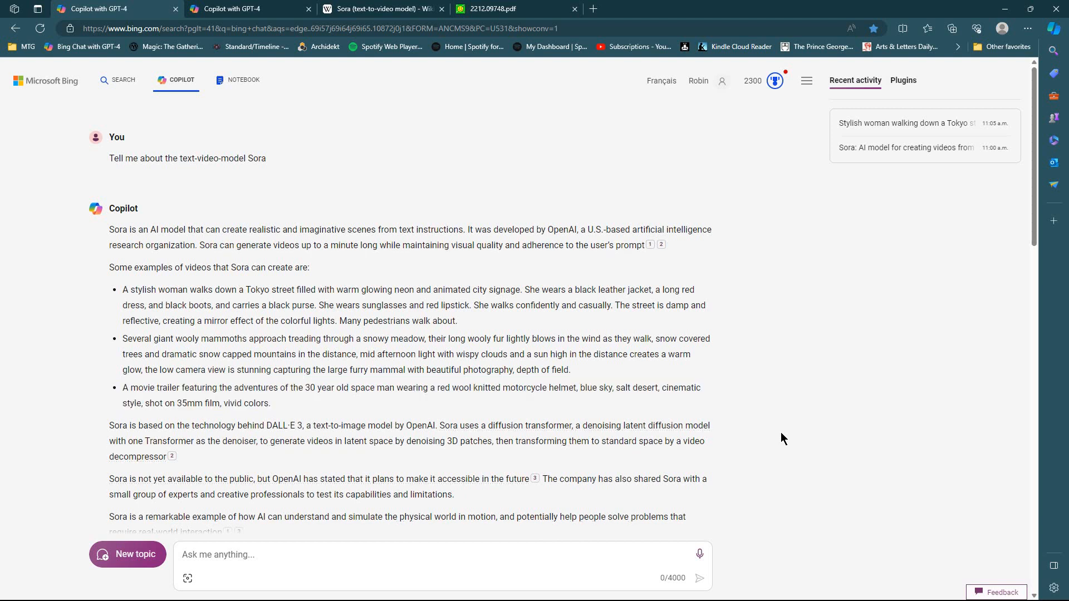
pyautogui.scroll(-1, 723, 426)
pyautogui.scroll(-3, 725, 429)
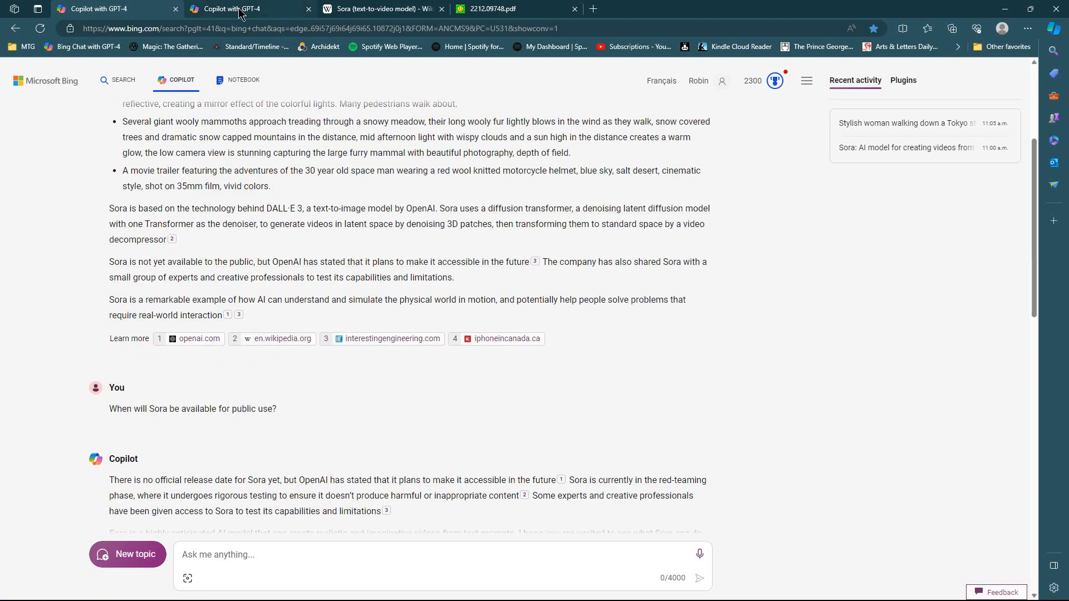
pyautogui.hotkey('ctrl', '2')
pyautogui.hotkey('ctrl', '3')
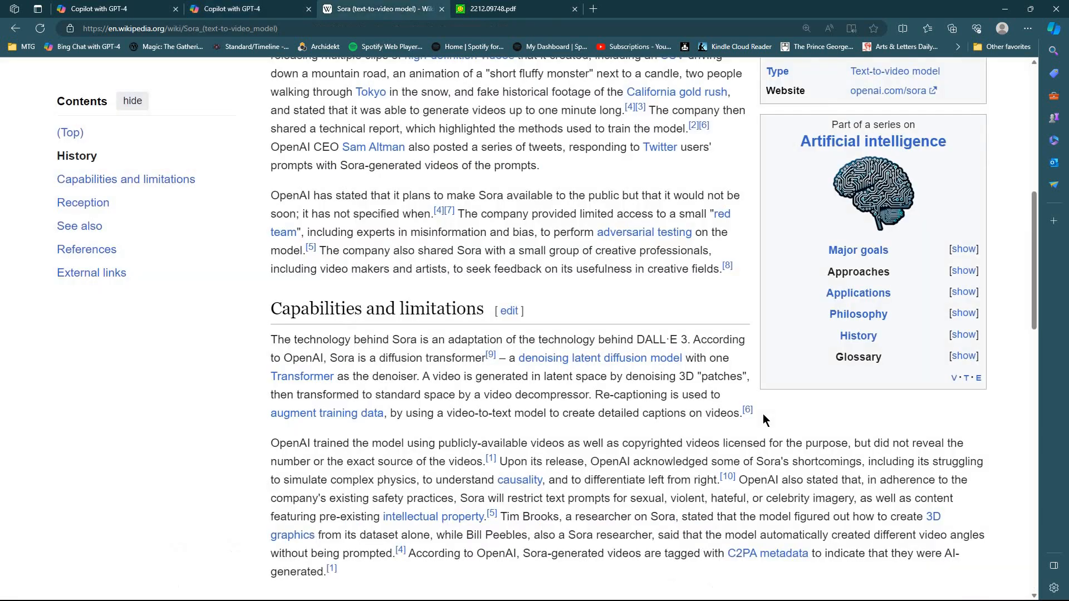
pyautogui.scroll(-2, 762, 414)
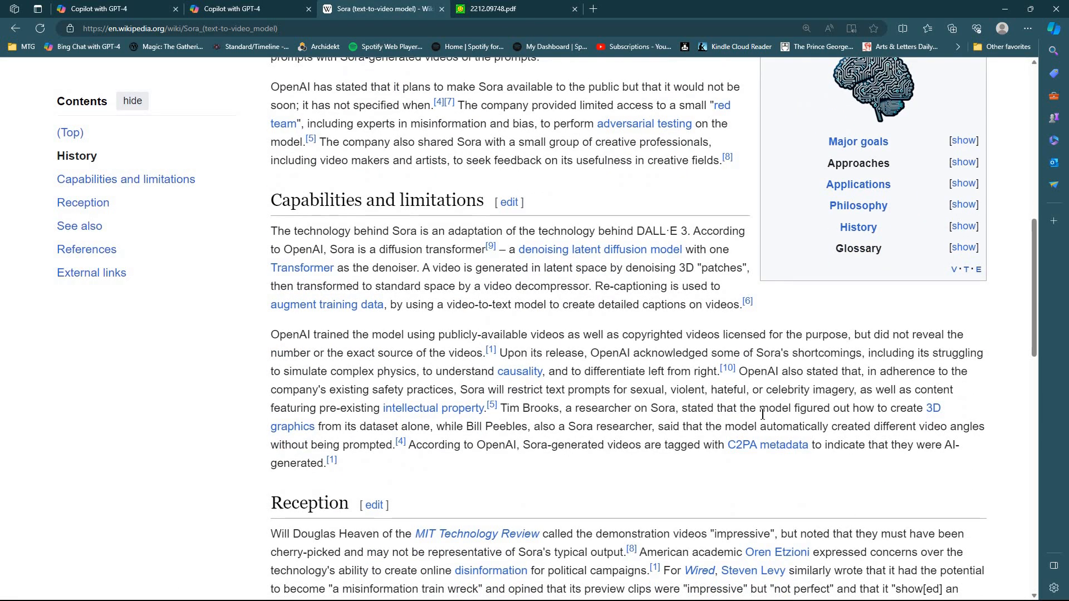
pyautogui.scroll(-2, 762, 413)
pyautogui.scroll(1, 562, 204)
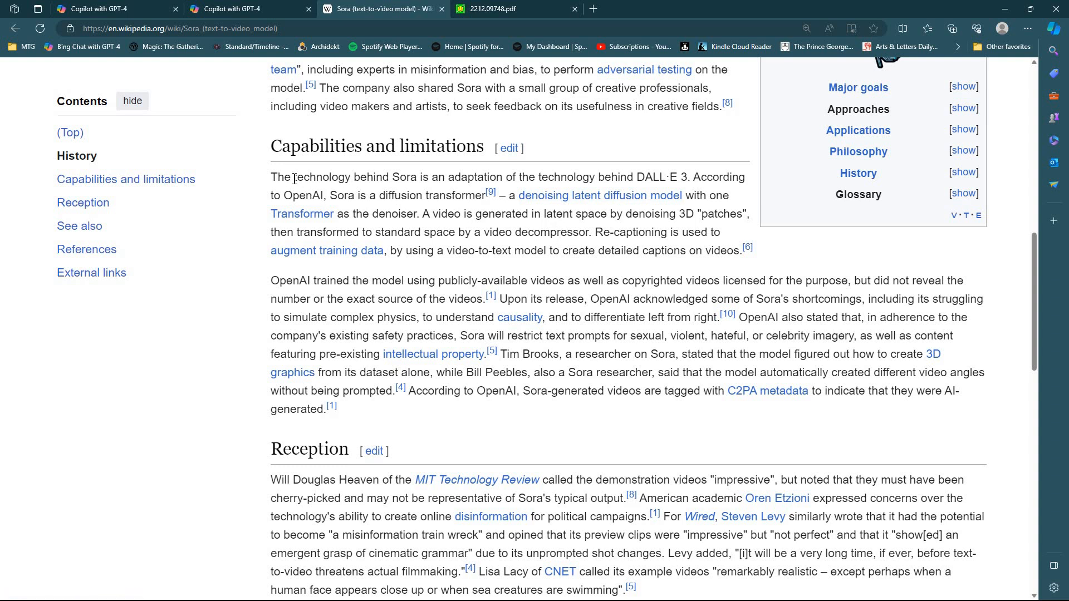
# - Copy the first paragraph of Wikipedia's Capabilities and limitations section, from "The technology behind Sora" to "detailed captions on videos"
pyautogui.moveTo(271, 178); pyautogui.dragTo(740, 257)
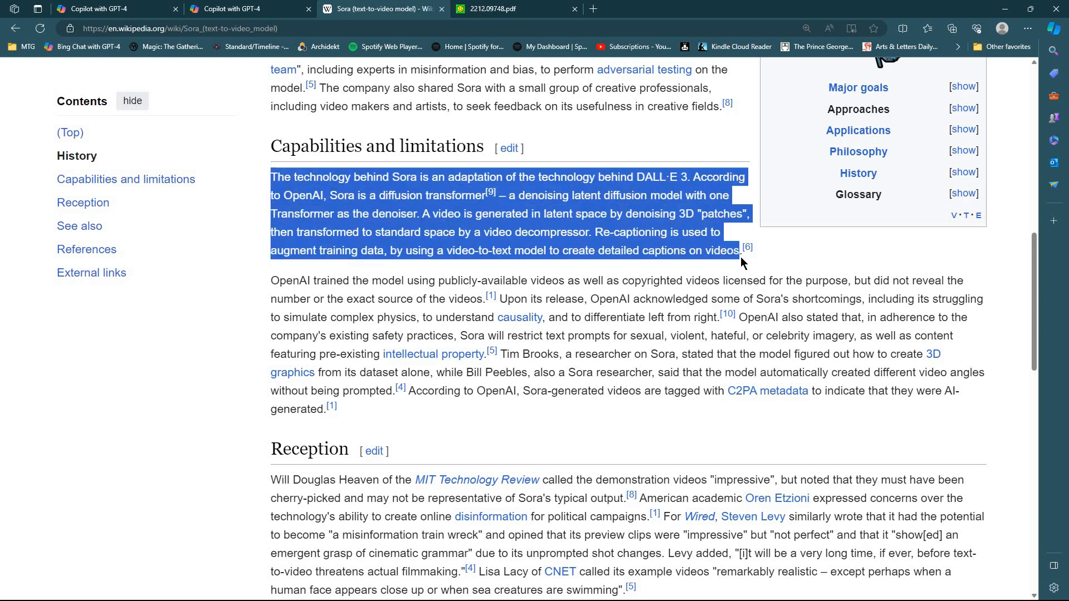
pyautogui.rightClick(686, 242)
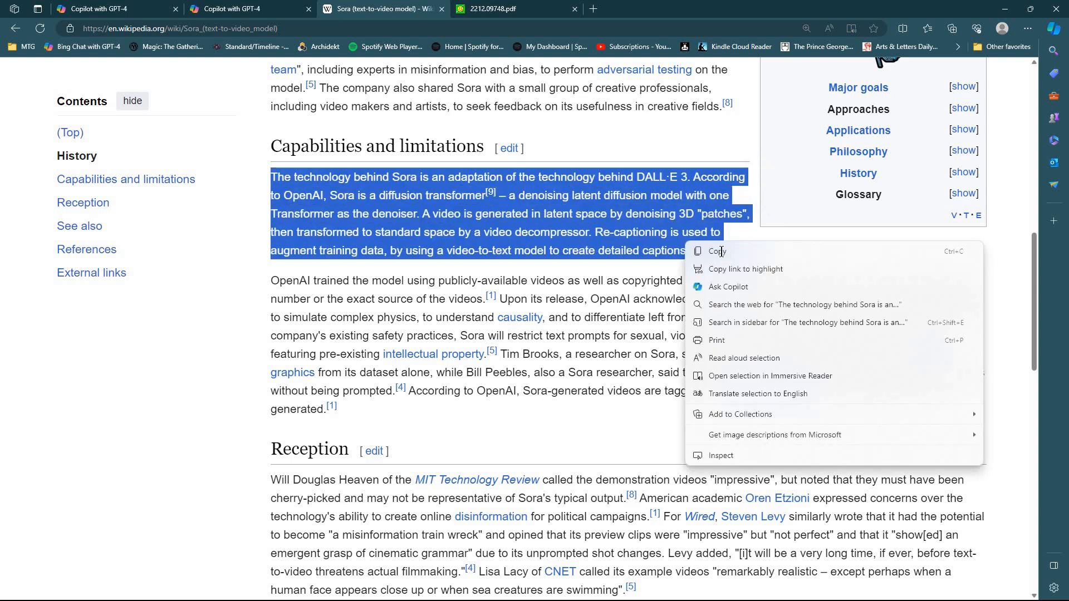
pyautogui.click(721, 252)
# - In the Copilot conversation about Sora, write "can you explain the following as it relates to Sora" and begin a new line
pyautogui.hotkey('ctrl', '1')
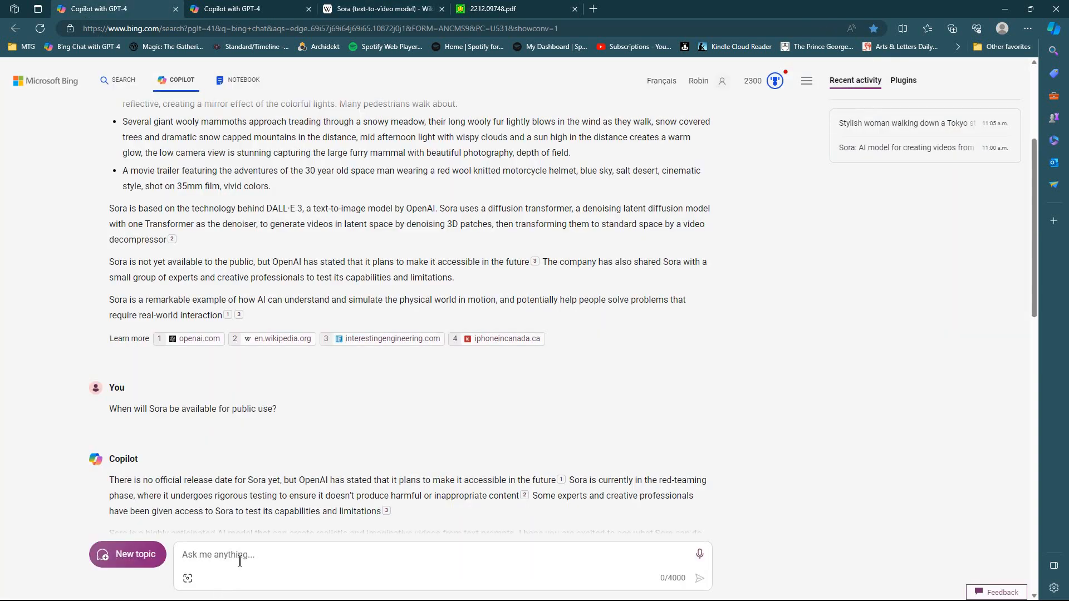
pyautogui.click(239, 560)
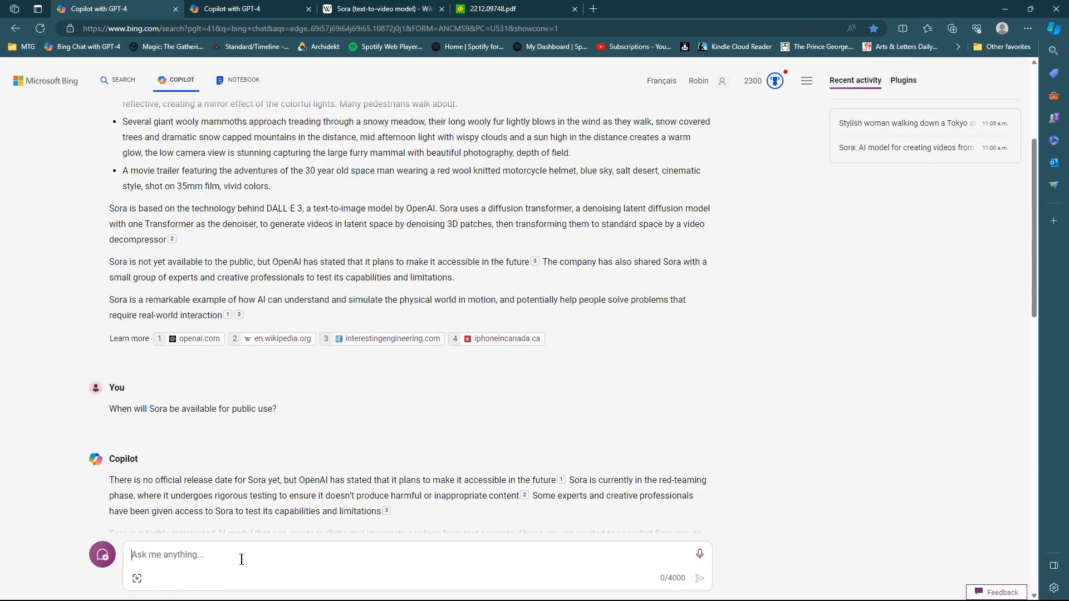
pyautogui.write('can you explain ')
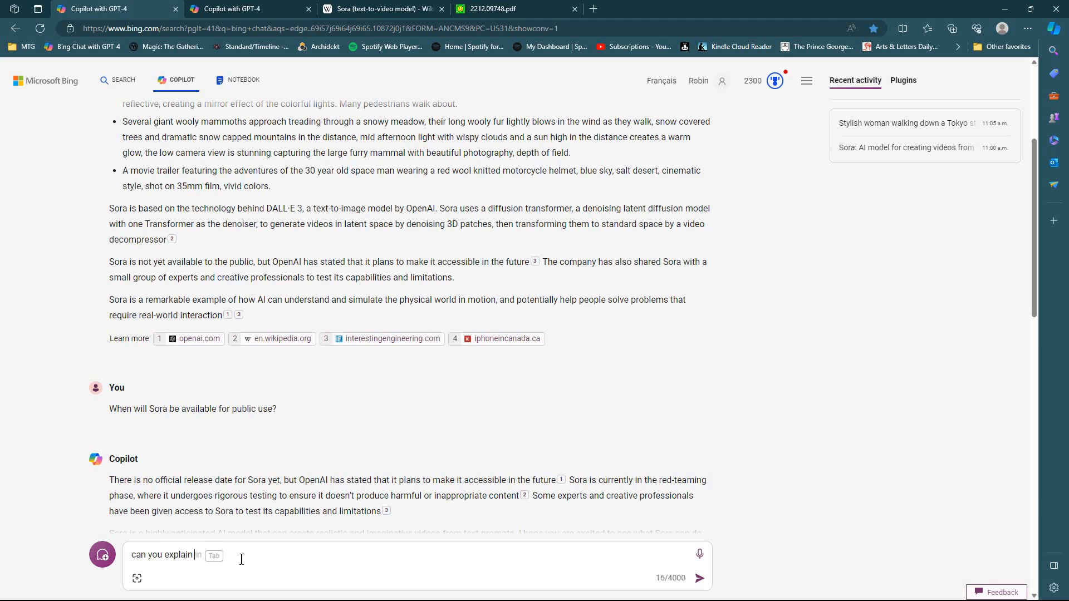
pyautogui.write('the following as it relates to Sora')
pyautogui.hotkey('shift', 'Return')
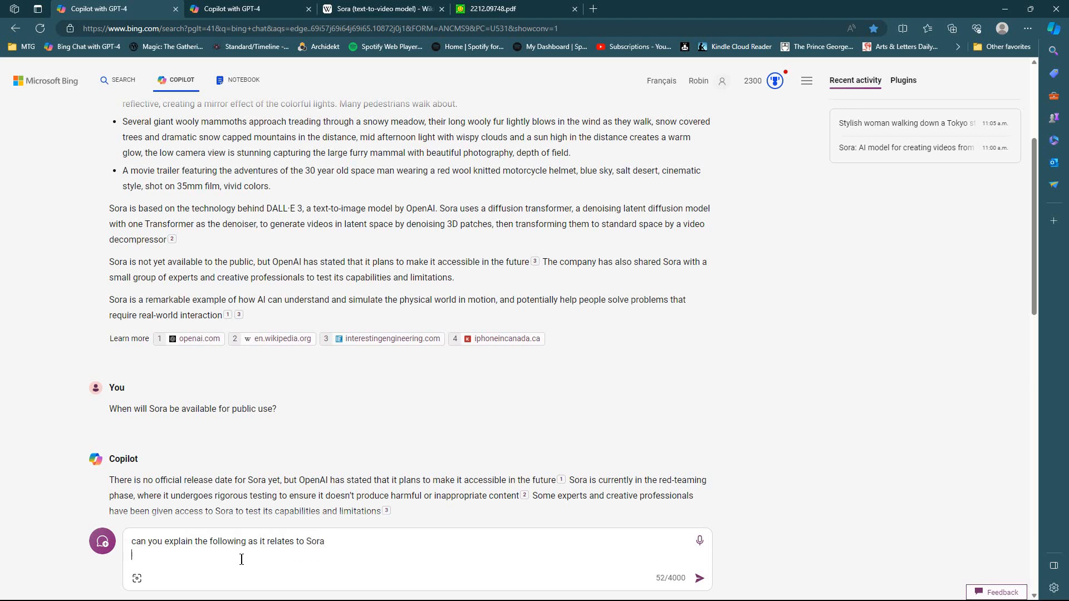
# - Paste the copied Wikipedia paragraph below the question, enclose it in quotation marks with a closing period, and send the request
pyautogui.hotkey('ctrl', 'v')
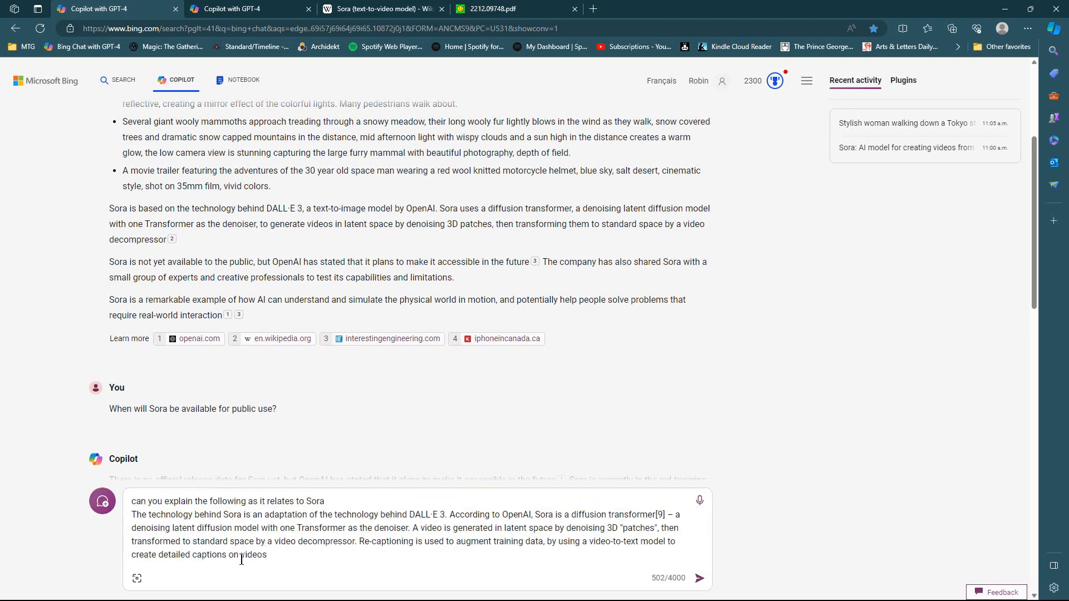
pyautogui.write('"')
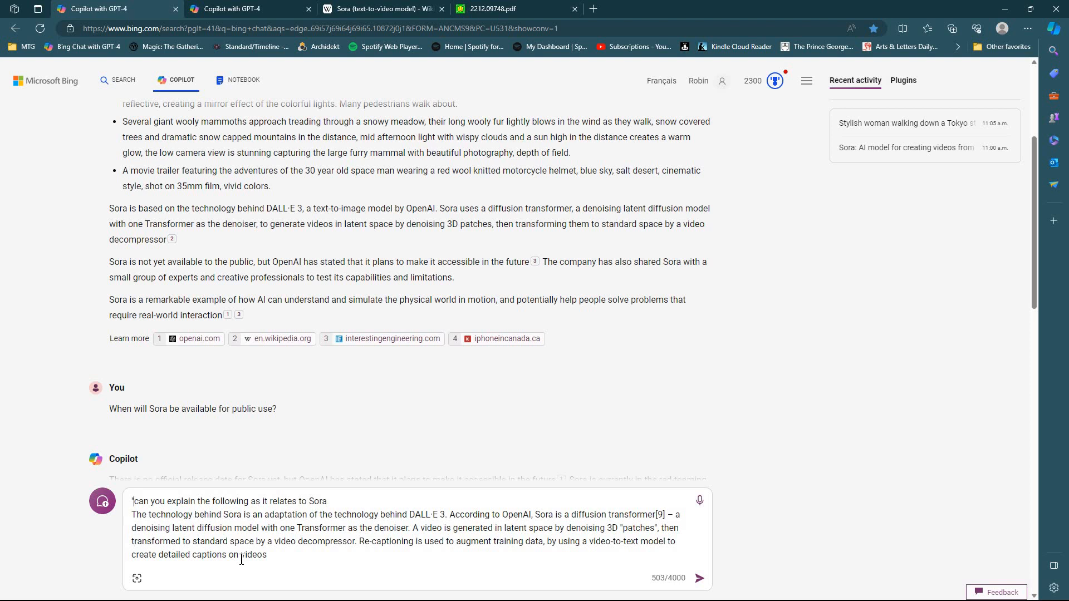
pyautogui.press('BackSpace')
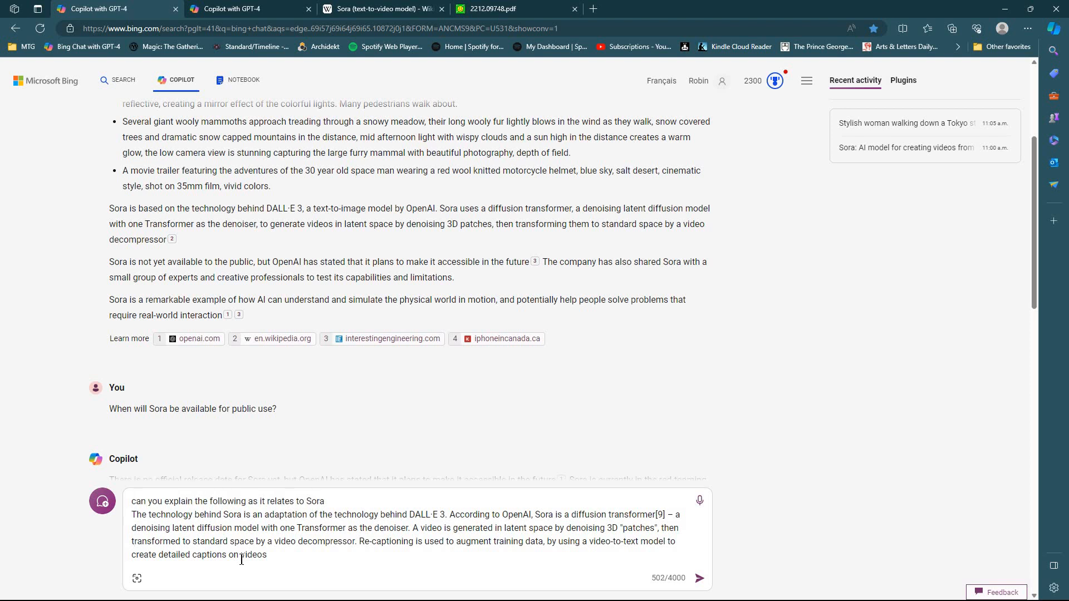
pyautogui.write('"')
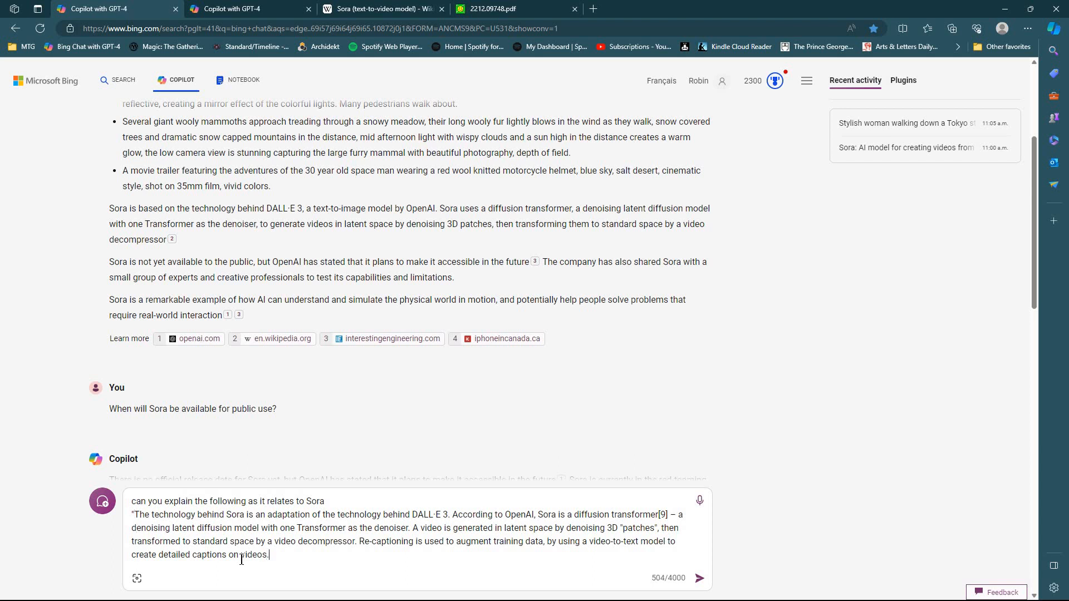
pyautogui.press('Return')
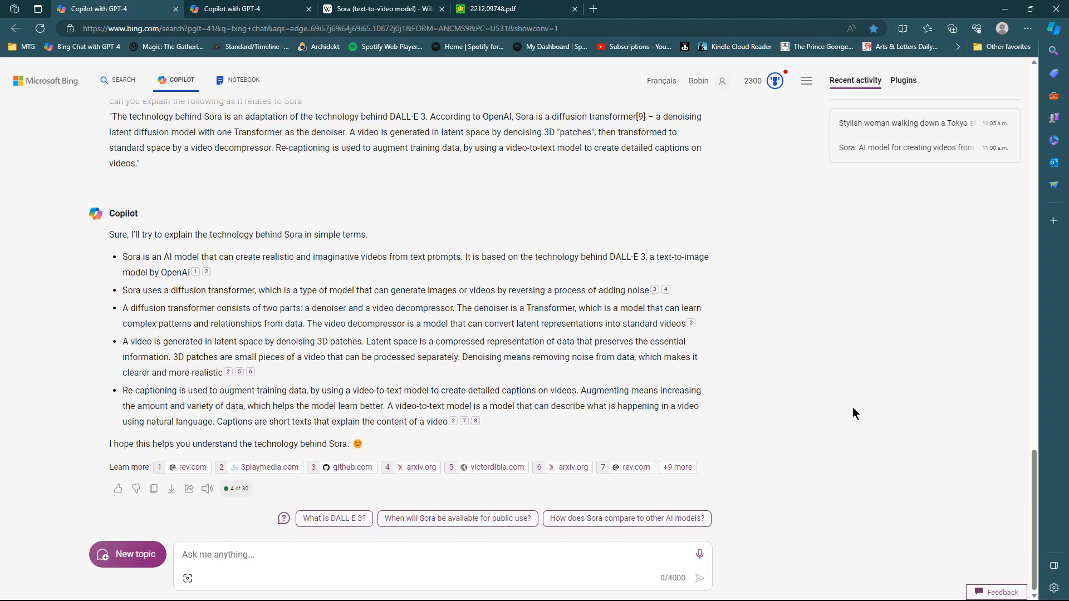
# - Look back through the Sora question conversation to its start, and review the poster, mammoth and Tokyo woman images in the image conversation
pyautogui.scroll(6, 853, 412)
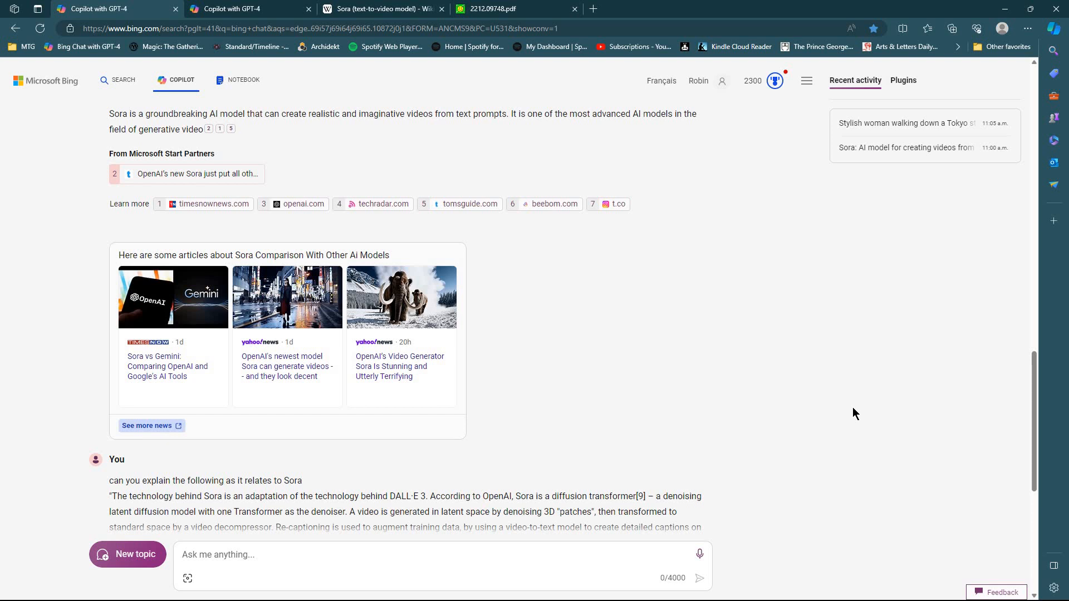
pyautogui.scroll(15, 853, 408)
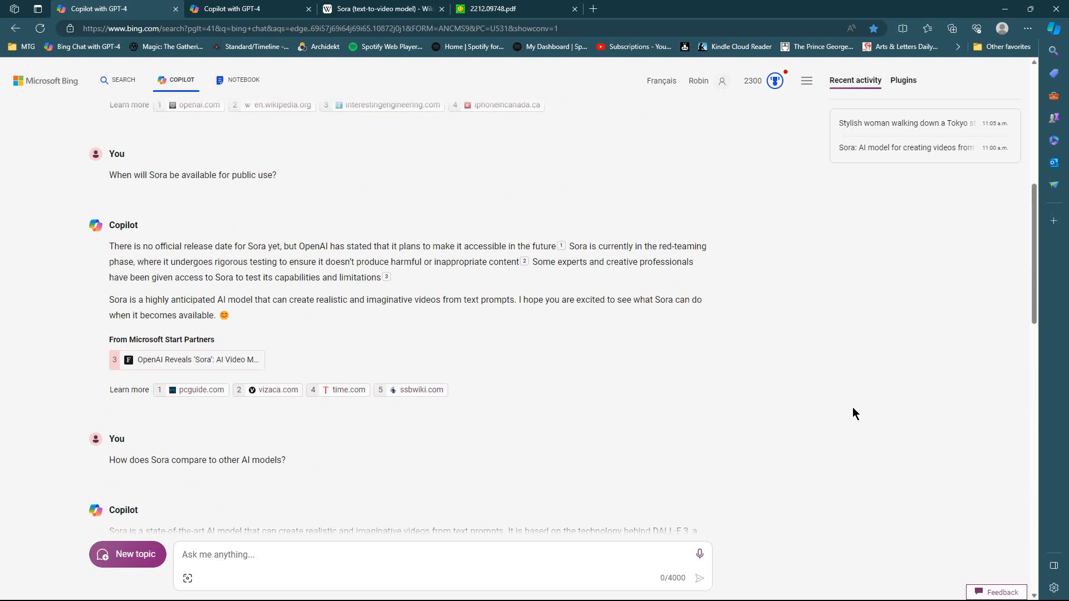
pyautogui.scroll(10, 852, 406)
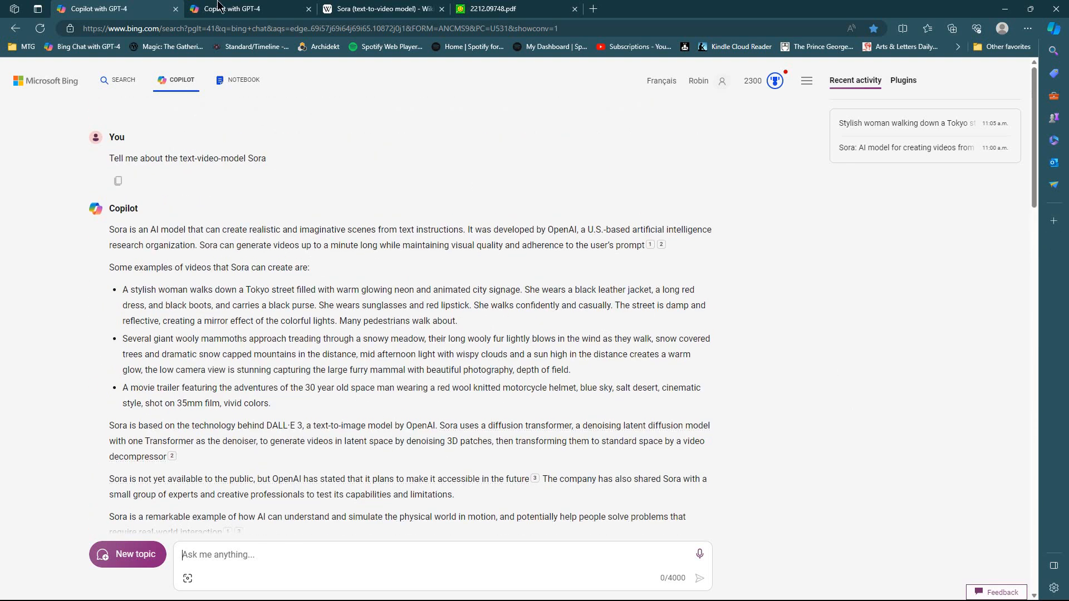
pyautogui.click(237, 10)
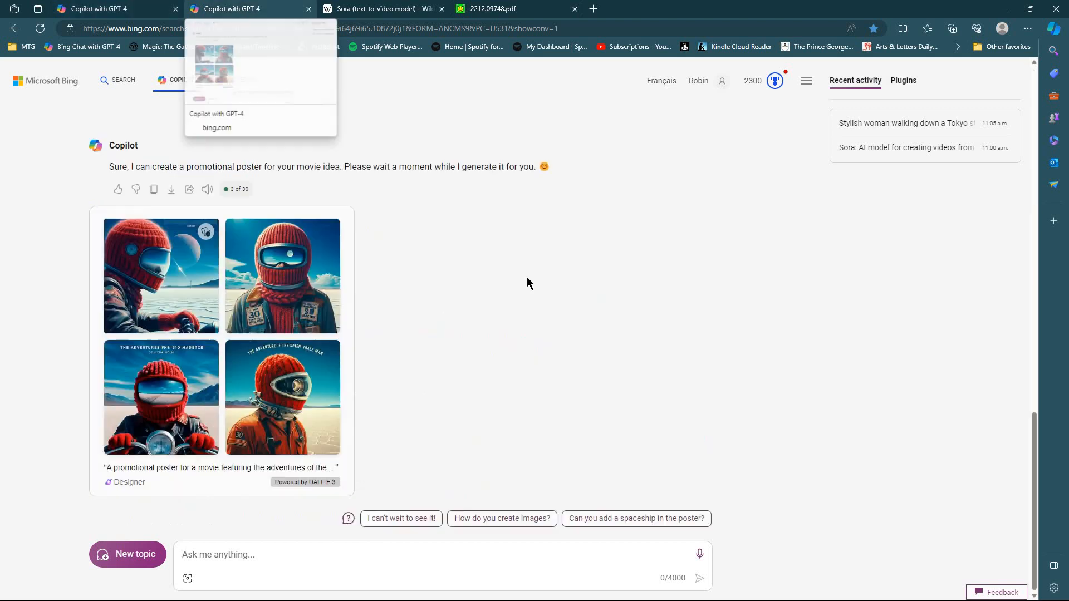
pyautogui.scroll(10, 537, 293)
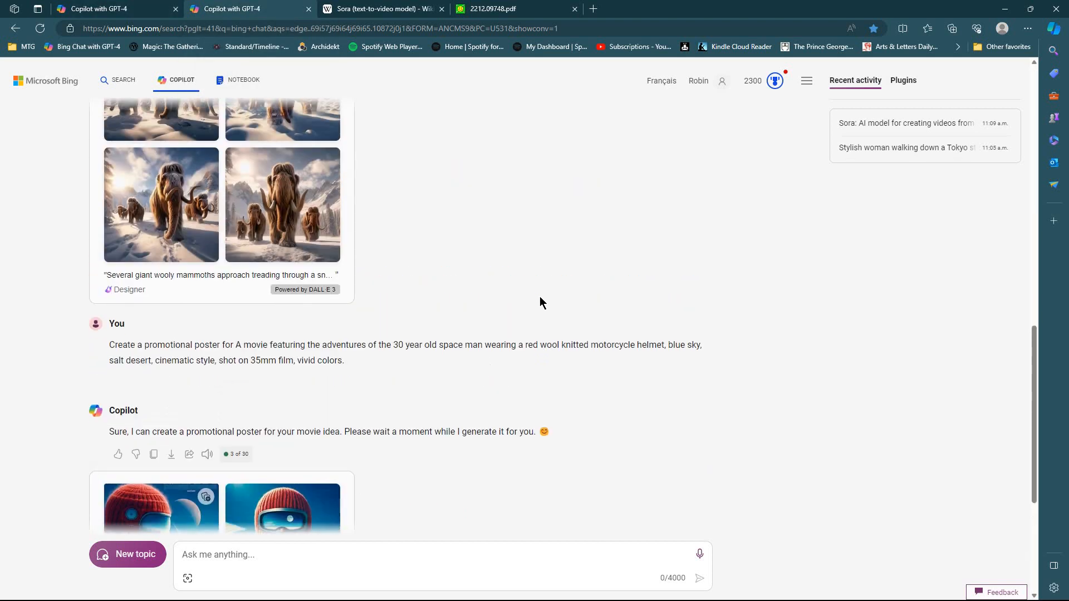
pyautogui.scroll(9, 659, 328)
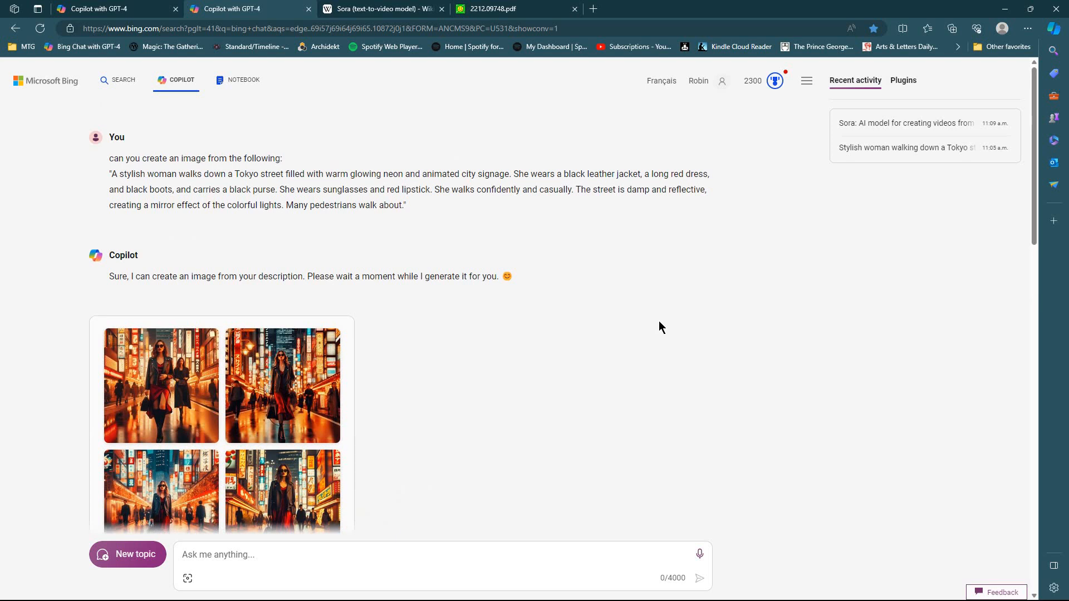
pyautogui.scroll(-8, 659, 327)
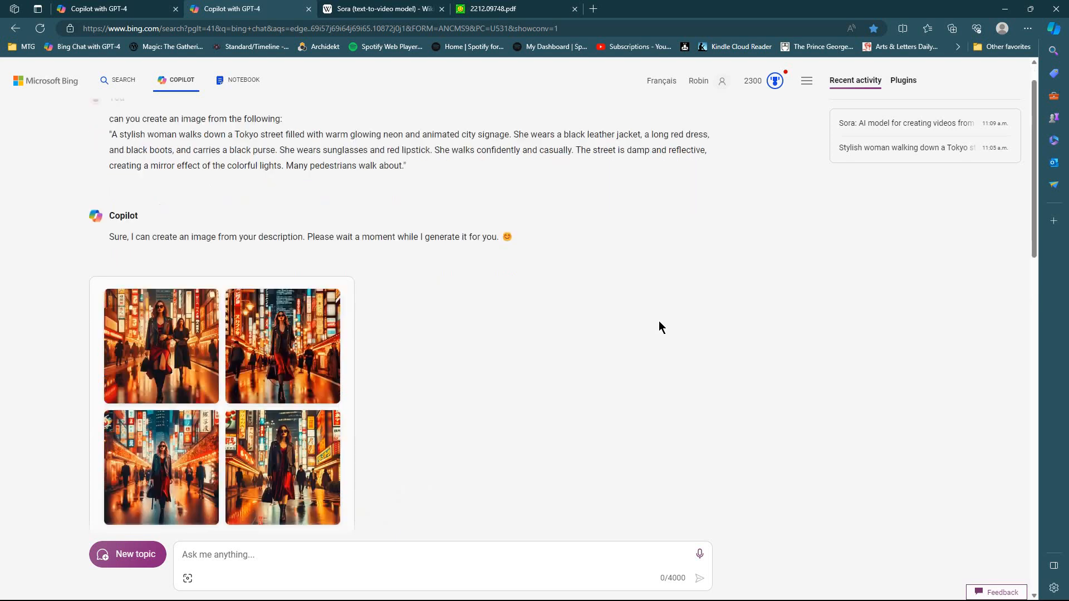
pyautogui.scroll(4, 620, 315)
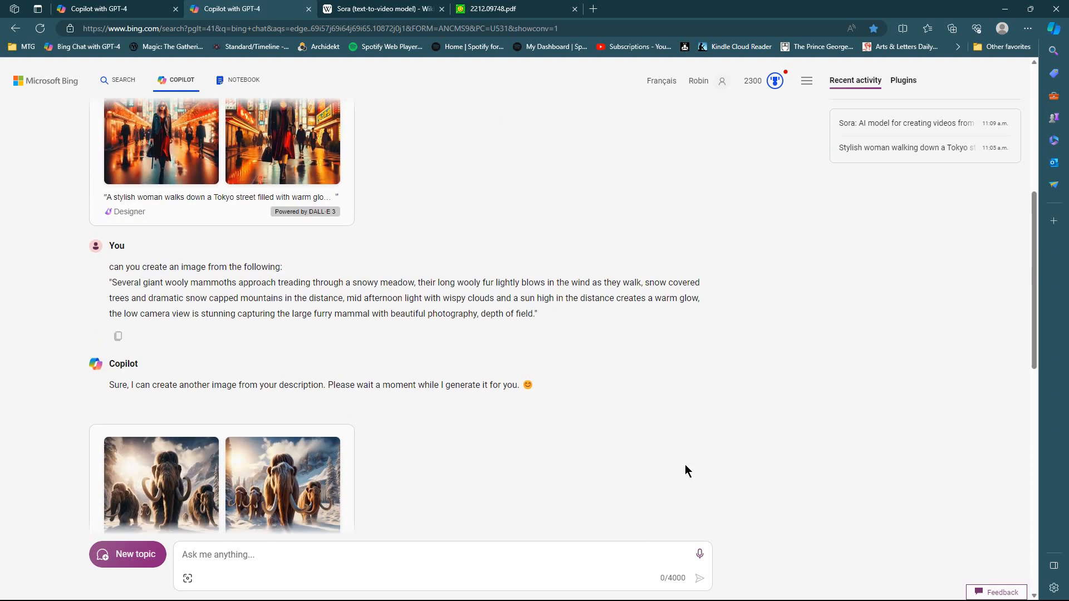
pyautogui.scroll(7, 685, 464)
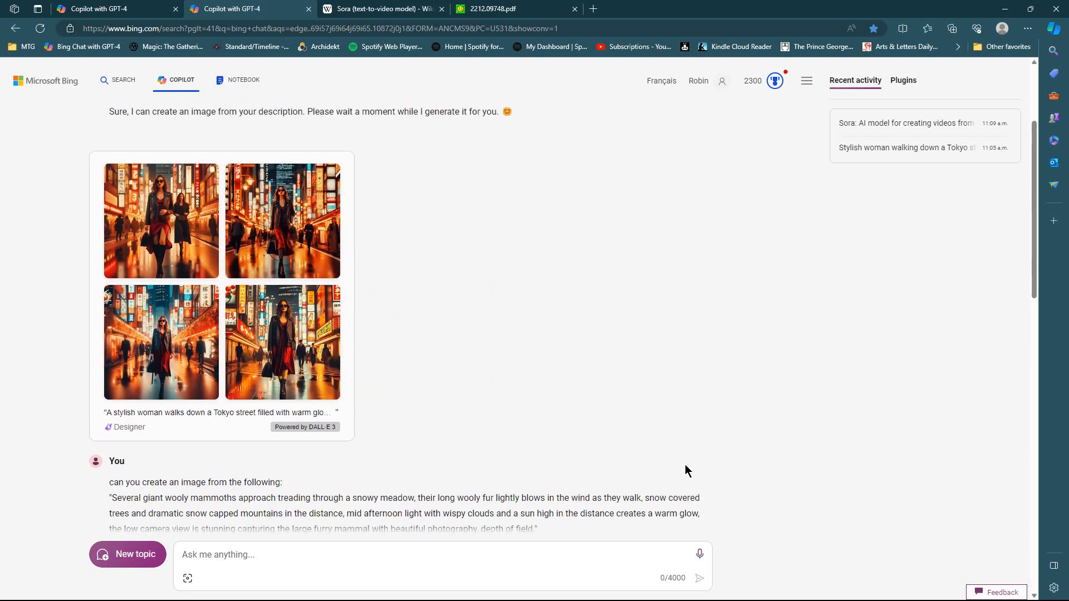